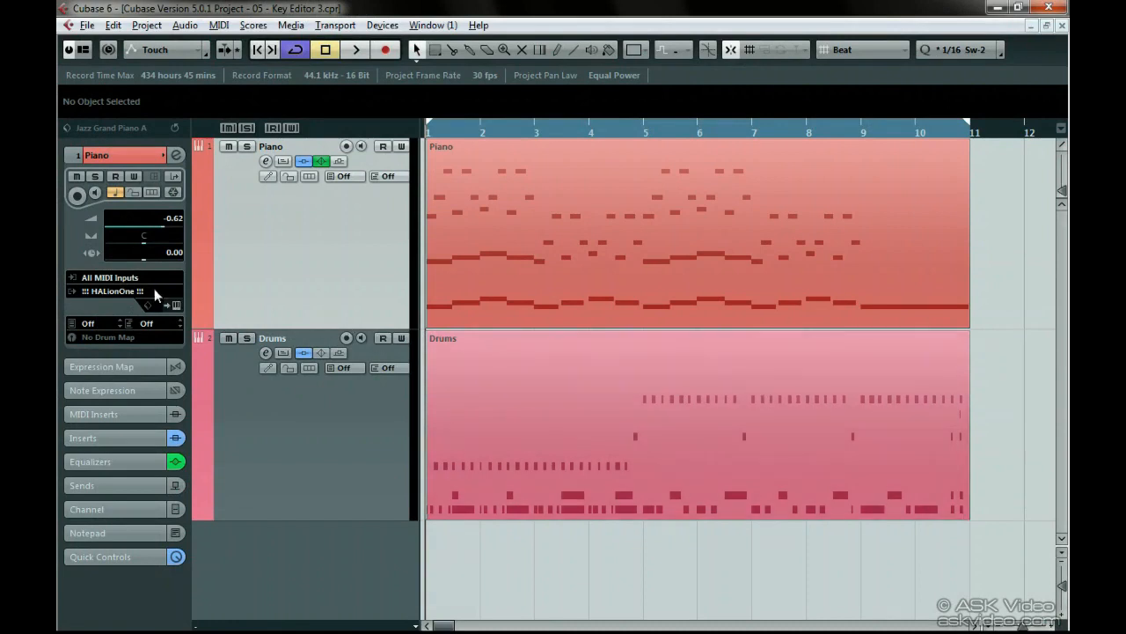
# - Set the output instrument of the Piano track to HALion Sonic SE
pyautogui.click(269, 435)
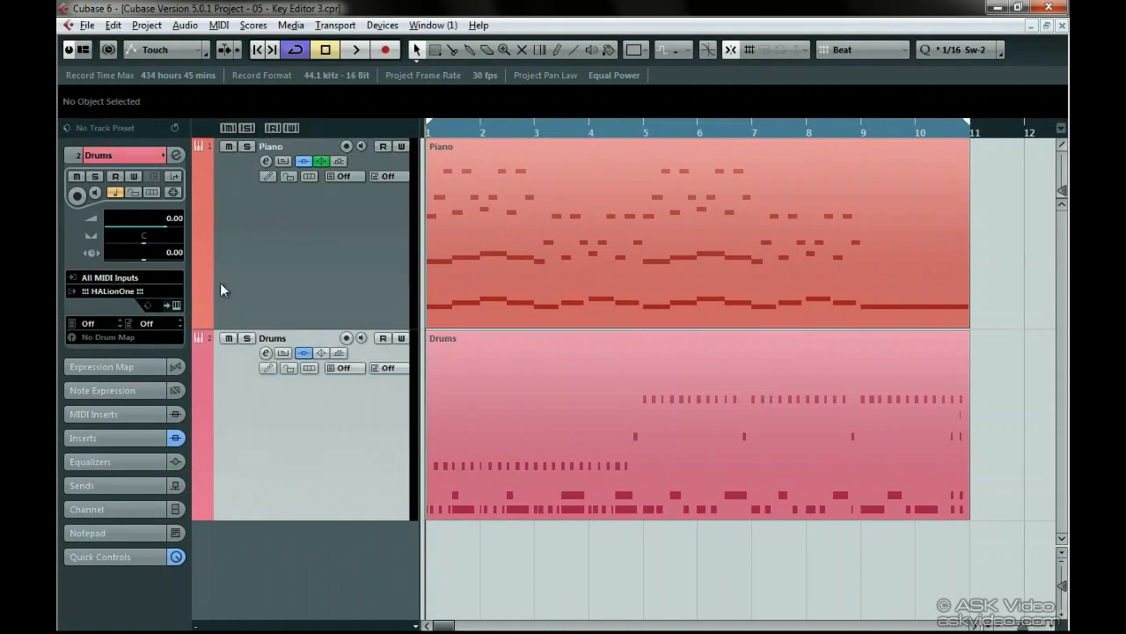
pyautogui.click(294, 277)
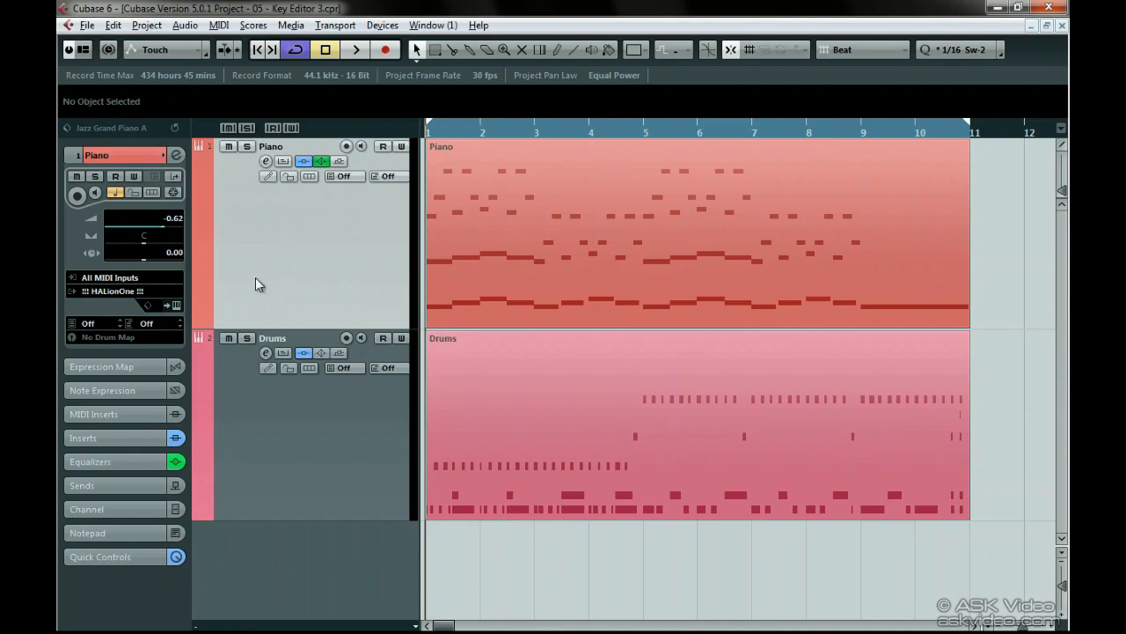
pyautogui.click(140, 287)
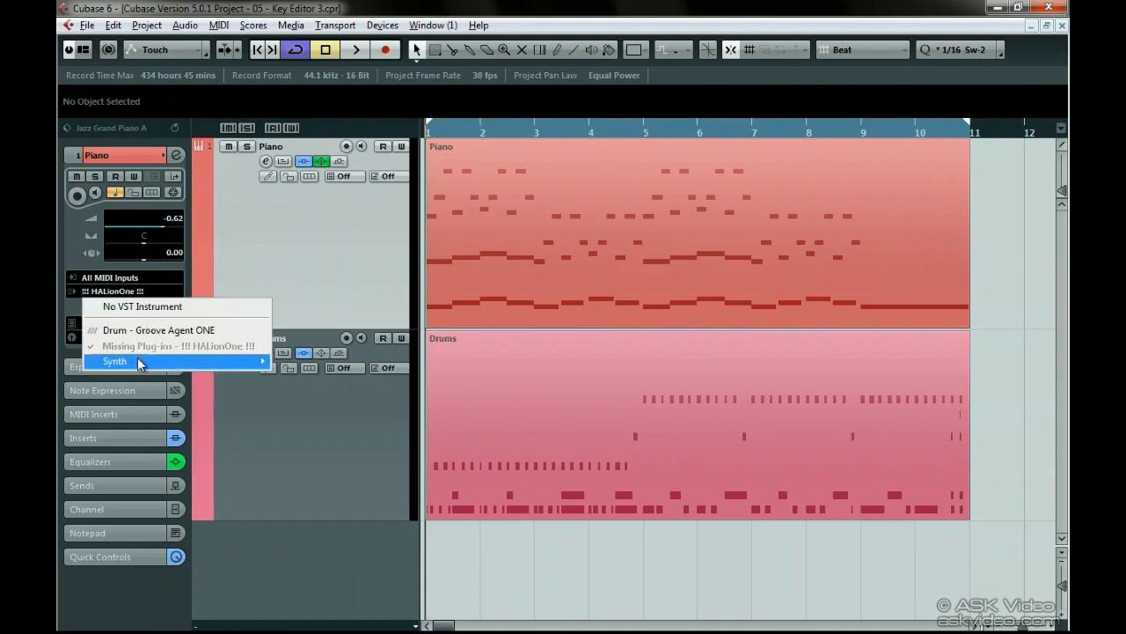
pyautogui.moveTo(148, 364)
pyautogui.click(341, 379)
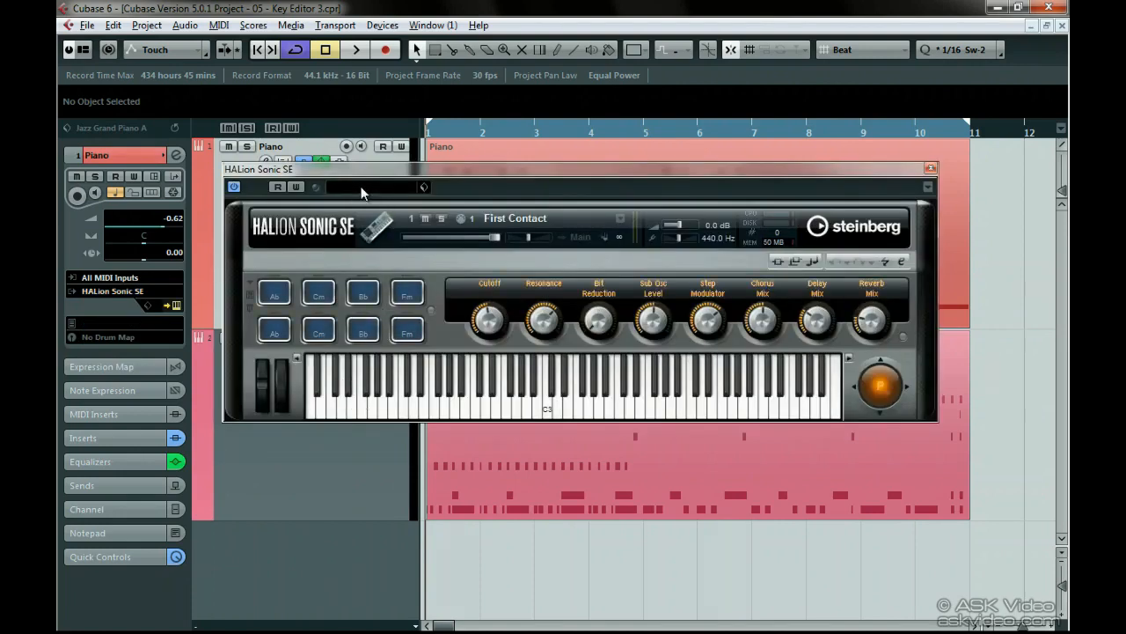
# - Search the HALion Sonic SE presets for "jazz grand", load Jazz Grand Piano A on the Piano track, and close the instrument window
pyautogui.click(361, 188)
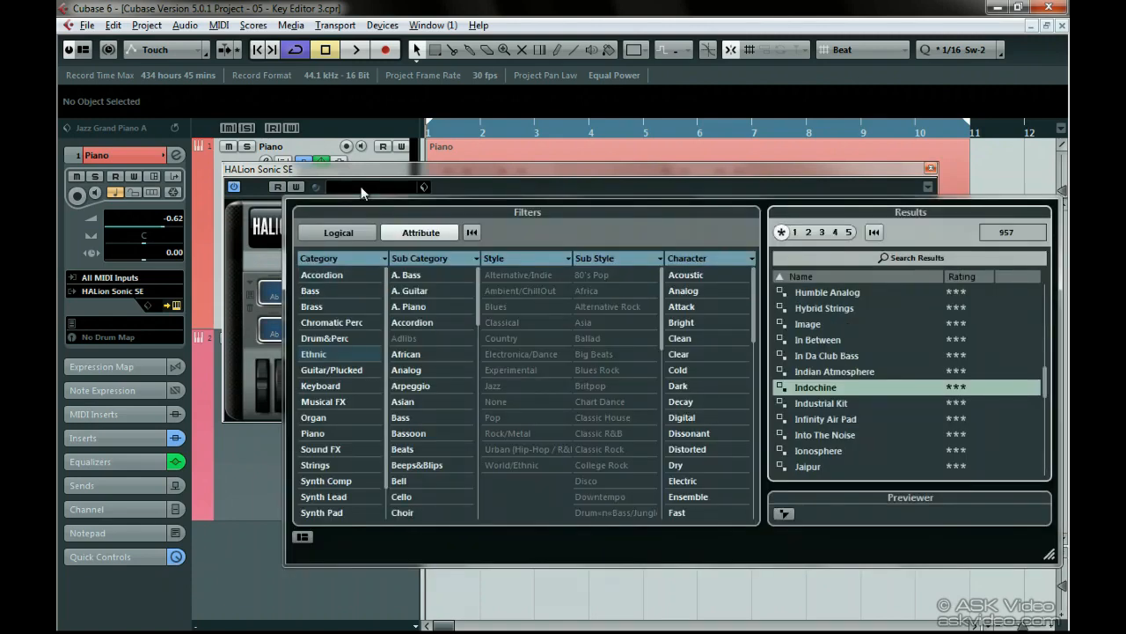
pyautogui.click(876, 257)
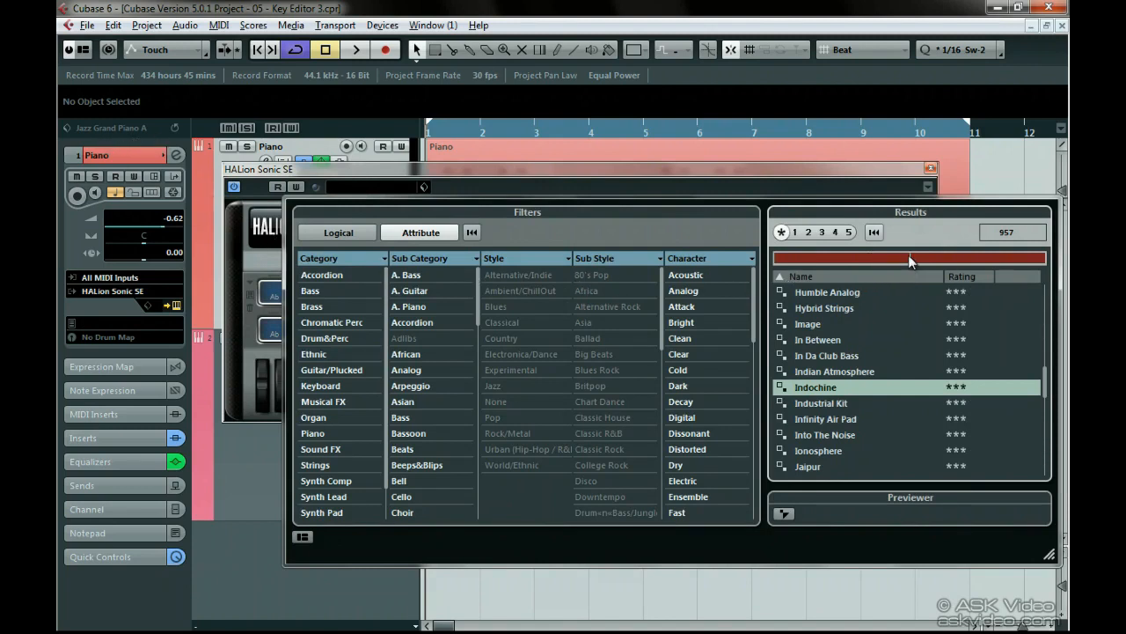
pyautogui.write('jazz g')
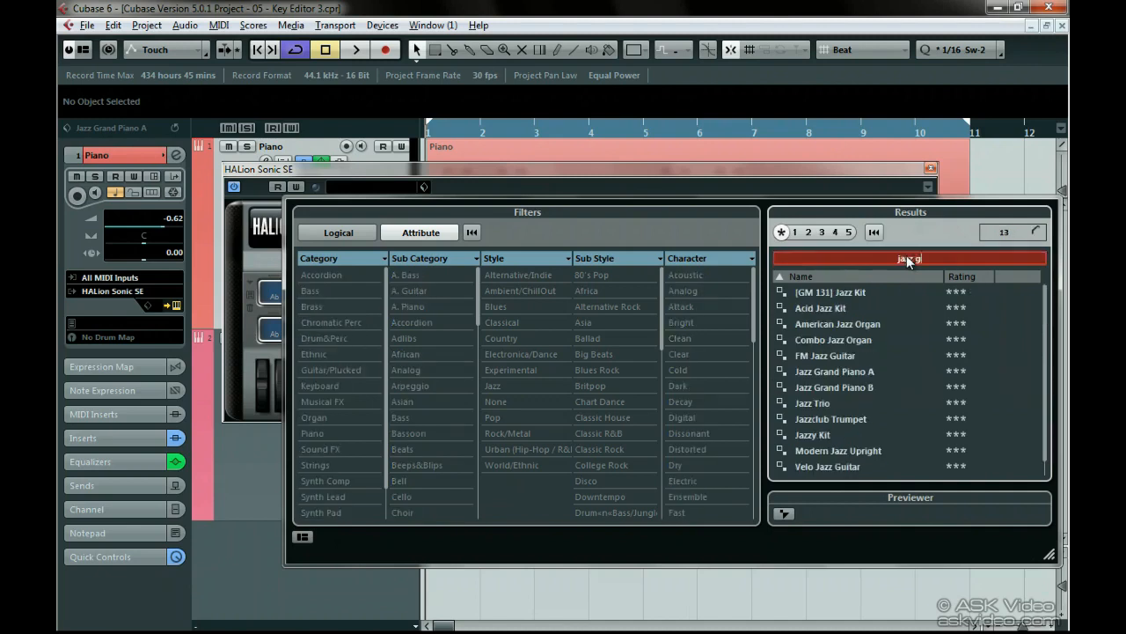
pyautogui.write('rand')
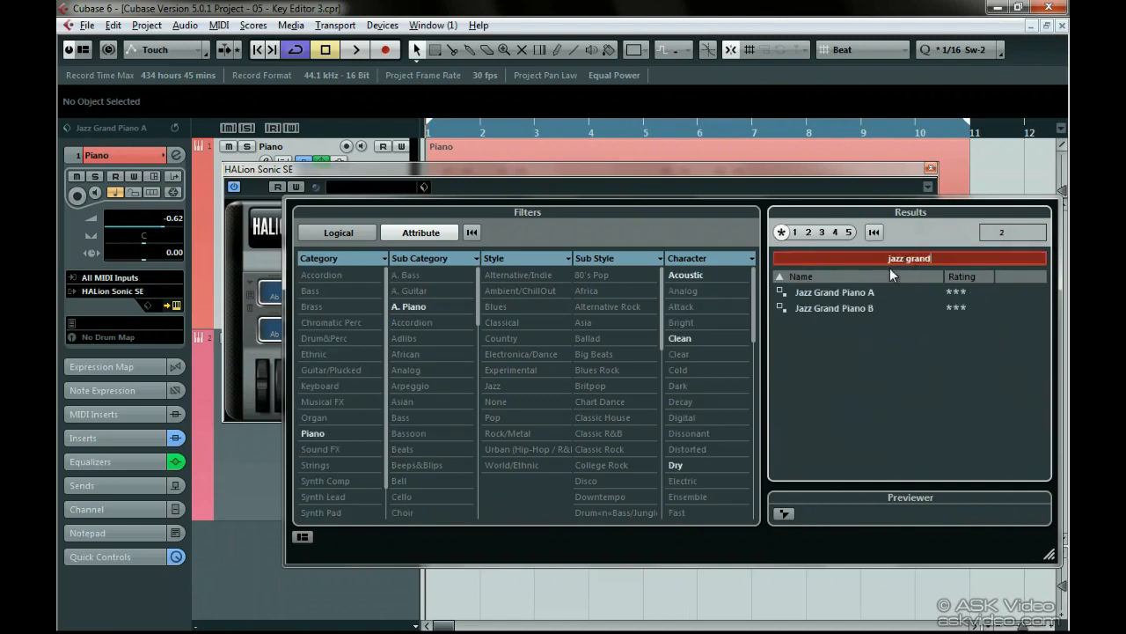
pyautogui.click(849, 291)
pyautogui.doubleClick(849, 291)
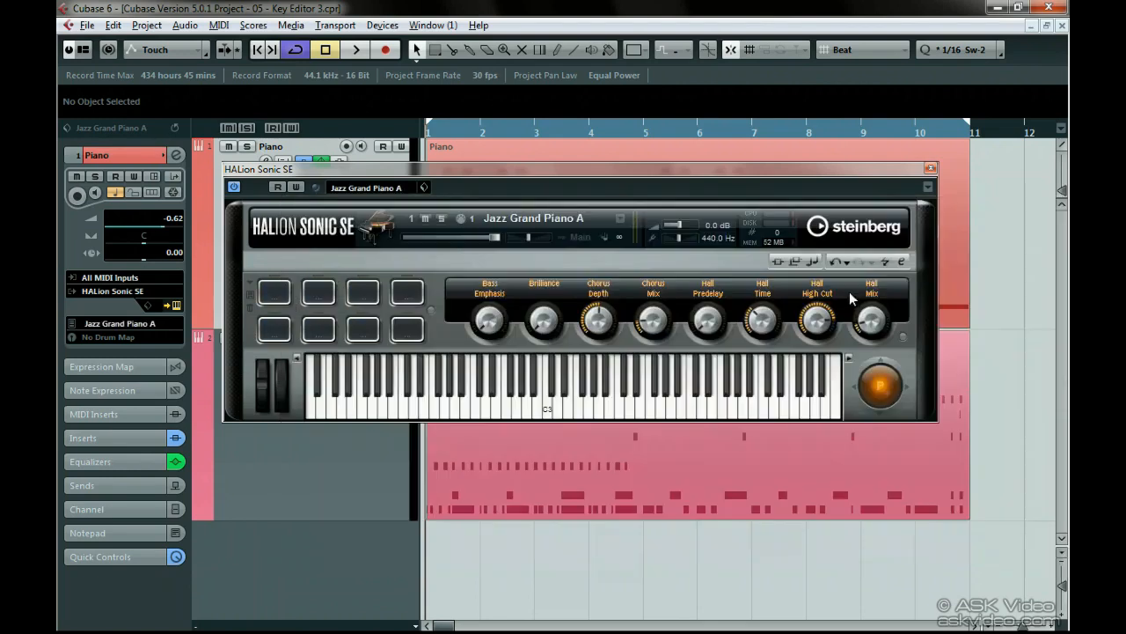
pyautogui.click(930, 169)
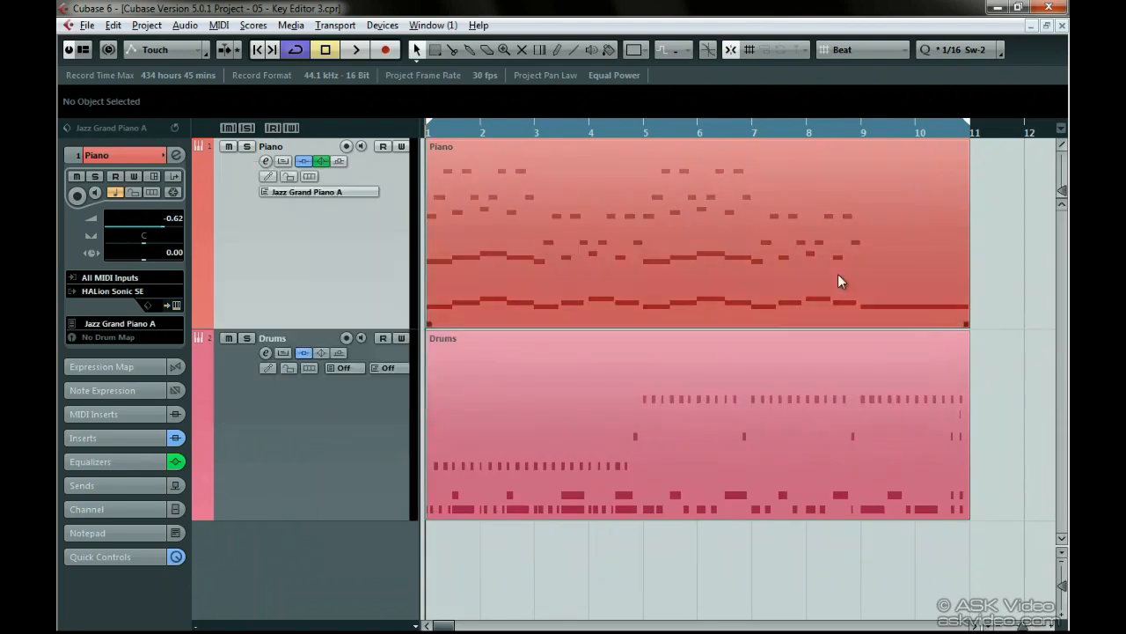
# - Set the output instrument of the Drums track to HALion Sonic SE
pyautogui.click(366, 449)
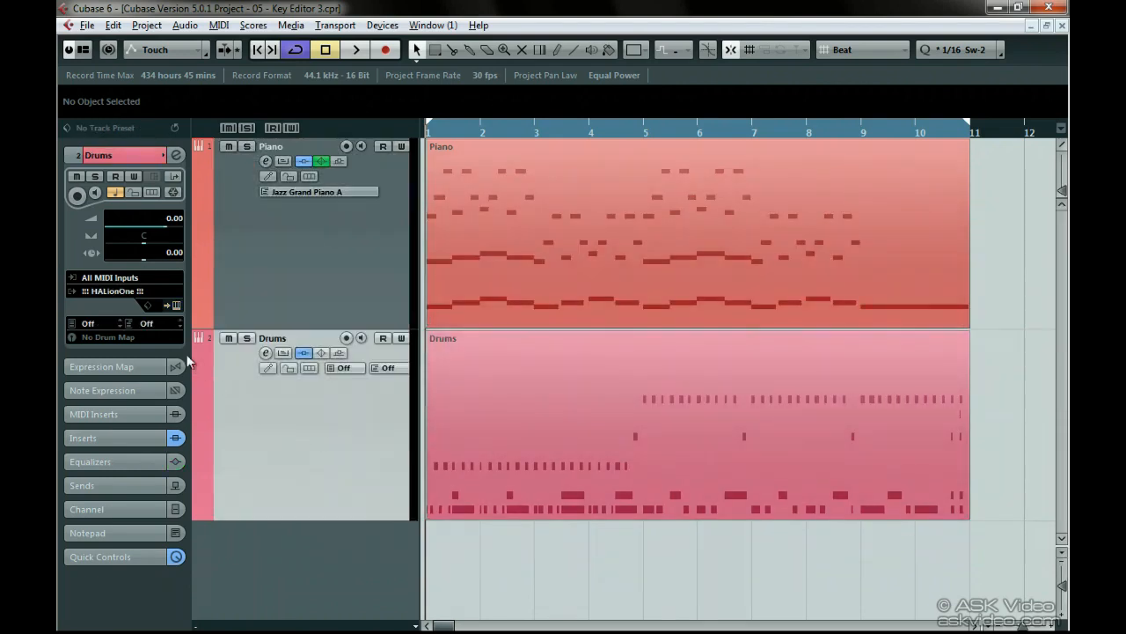
pyautogui.click(157, 291)
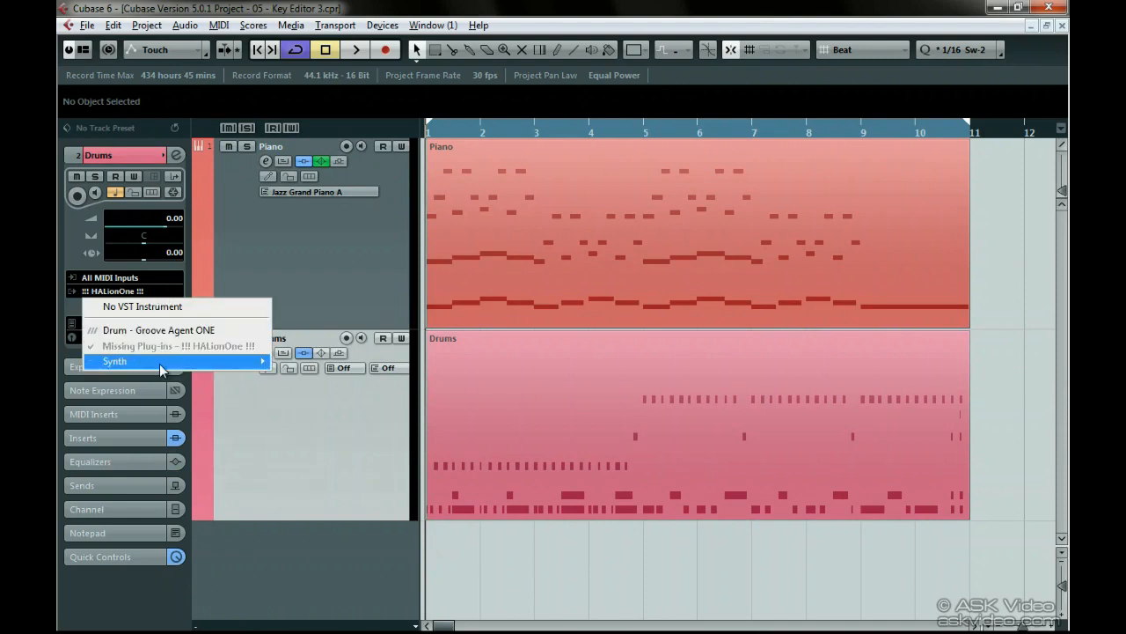
pyautogui.moveTo(159, 364)
pyautogui.click(370, 380)
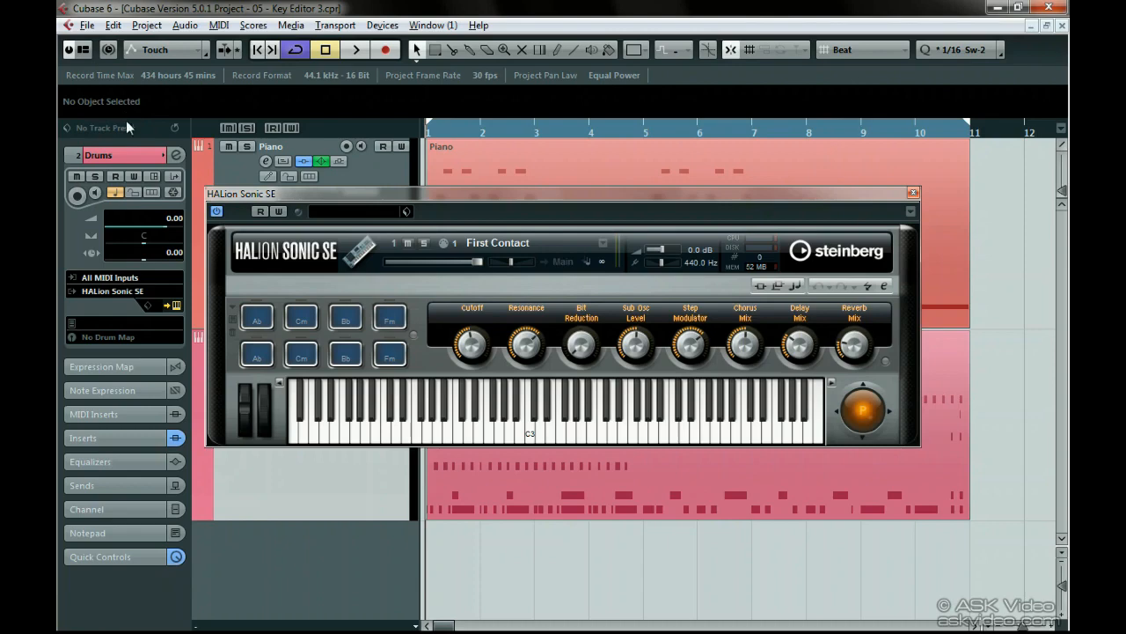
# - Clear the previous search in the Drums instrument's preset browser and filter by category Drum&Perc and sub category Drumset
pyautogui.click(347, 212)
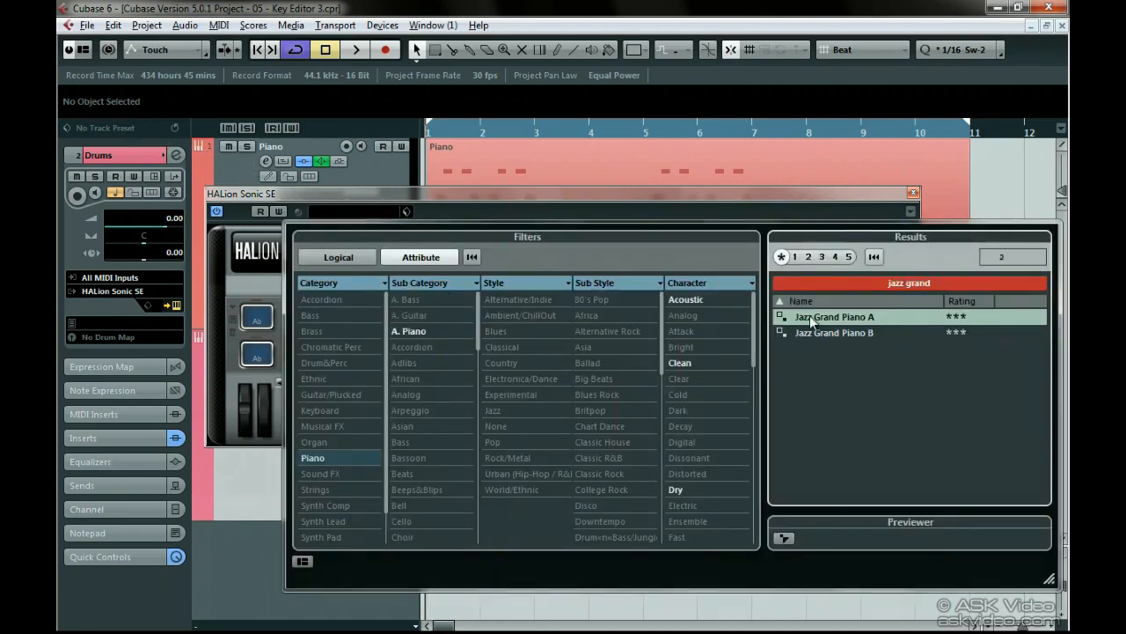
pyautogui.click(874, 258)
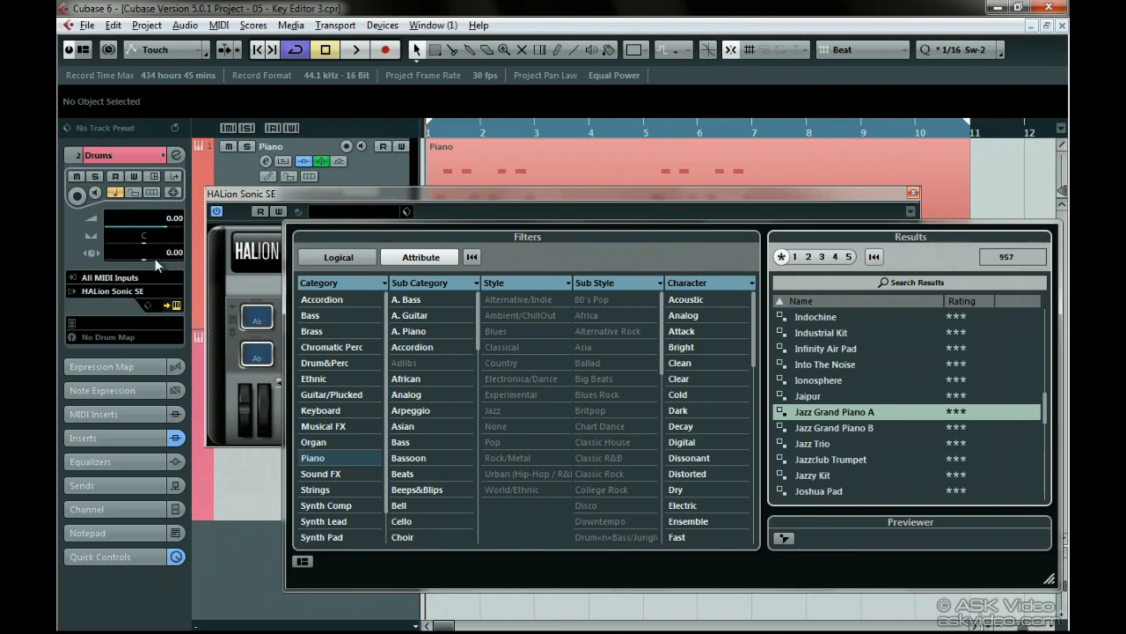
pyautogui.click(342, 368)
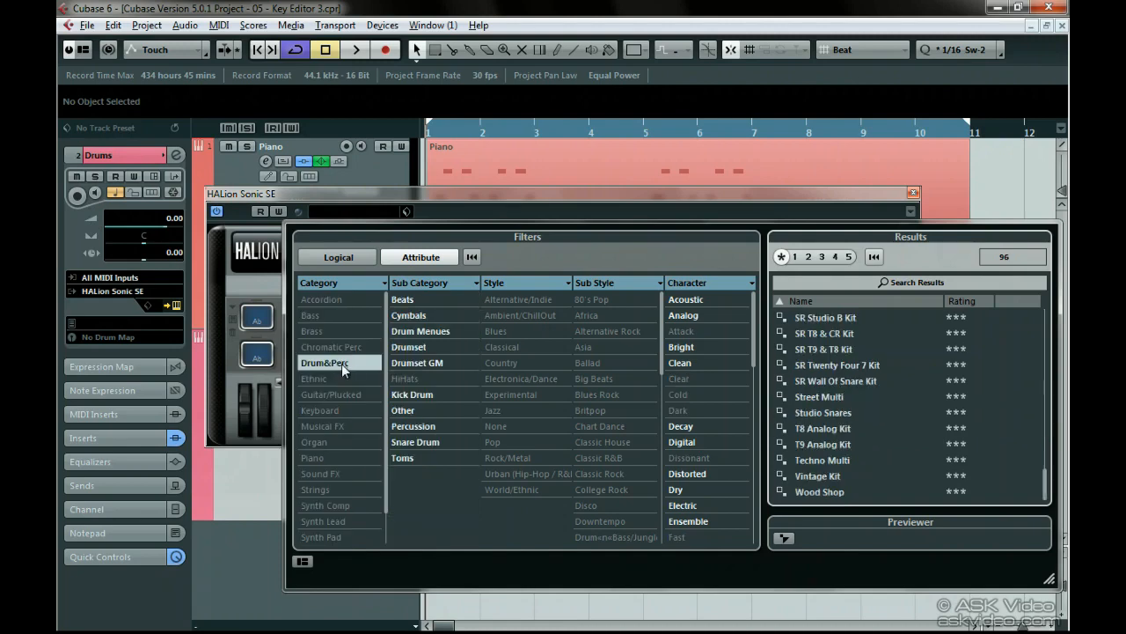
pyautogui.click(416, 351)
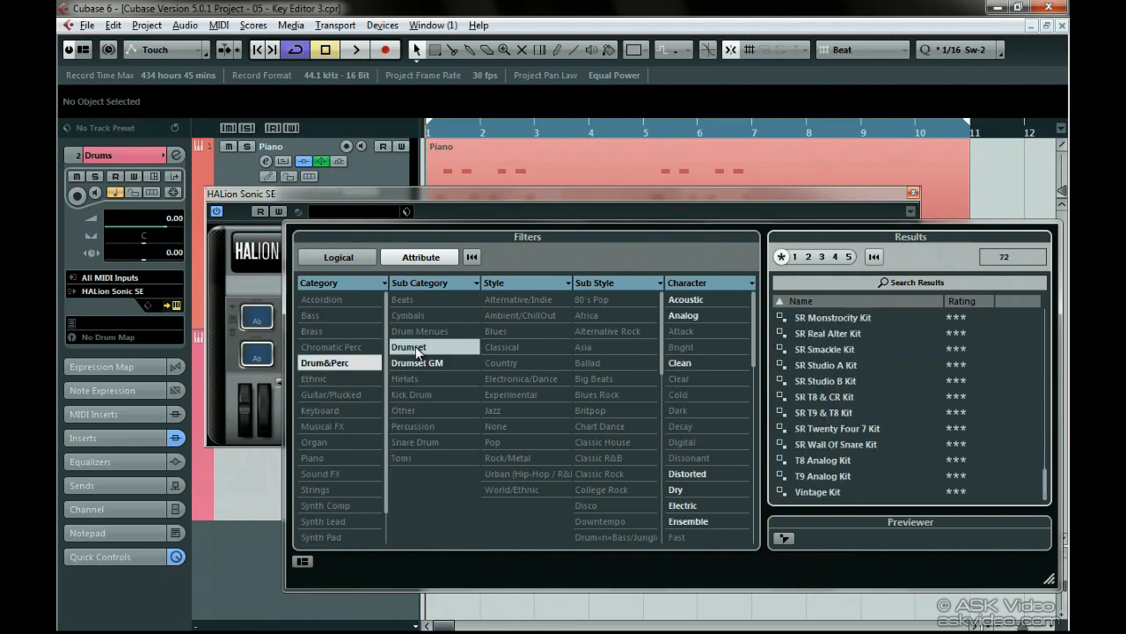
# - Play the project and audition the SR Studio B, SR Studio A, SR Smackle and SR Real Alter kits on the Drums track
pyautogui.click(846, 385)
pyautogui.press('space')
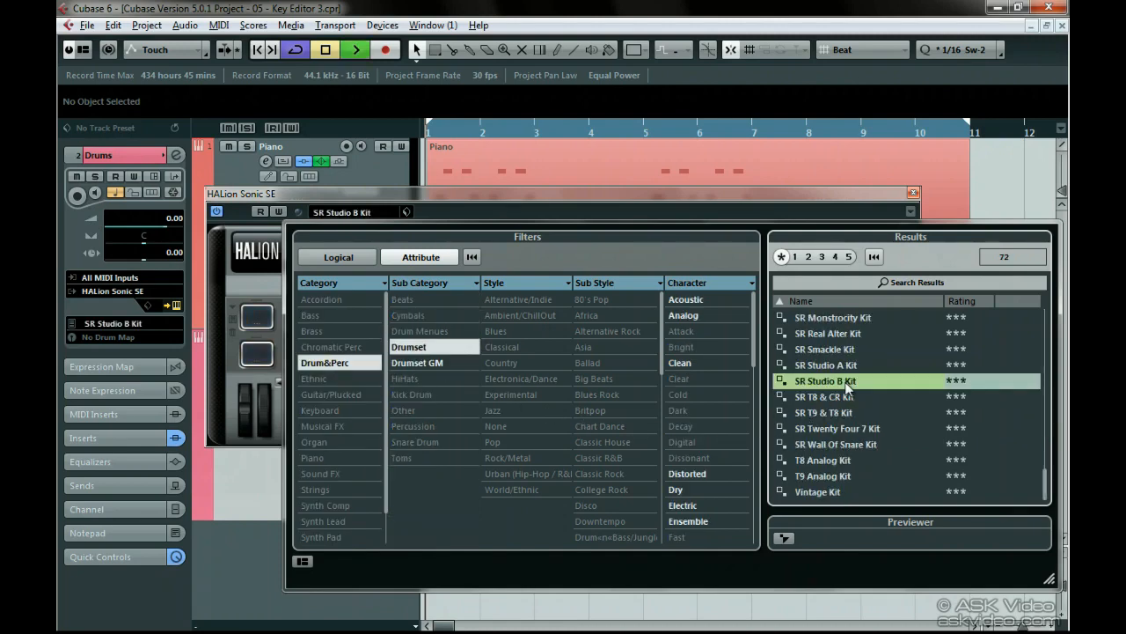
pyautogui.click(845, 366)
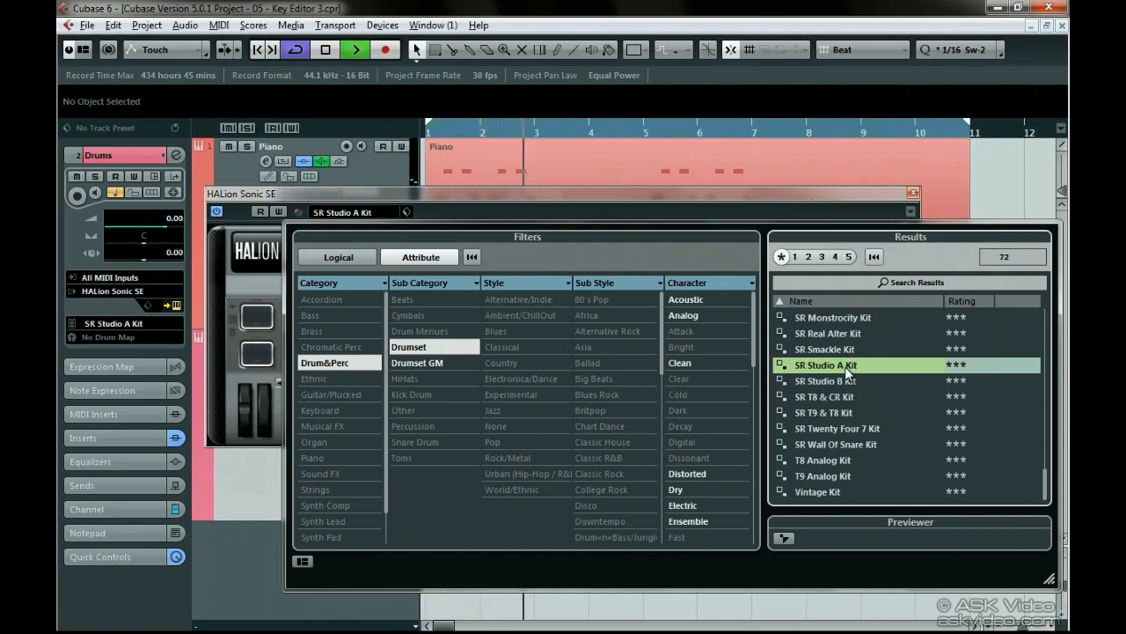
pyautogui.click(840, 349)
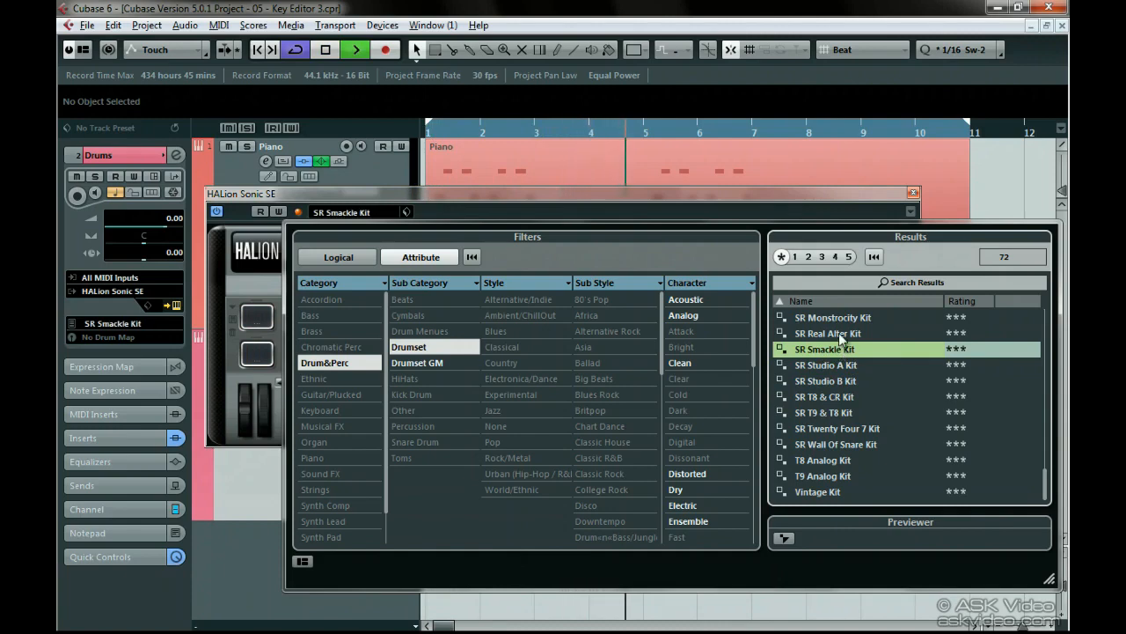
pyautogui.click(840, 335)
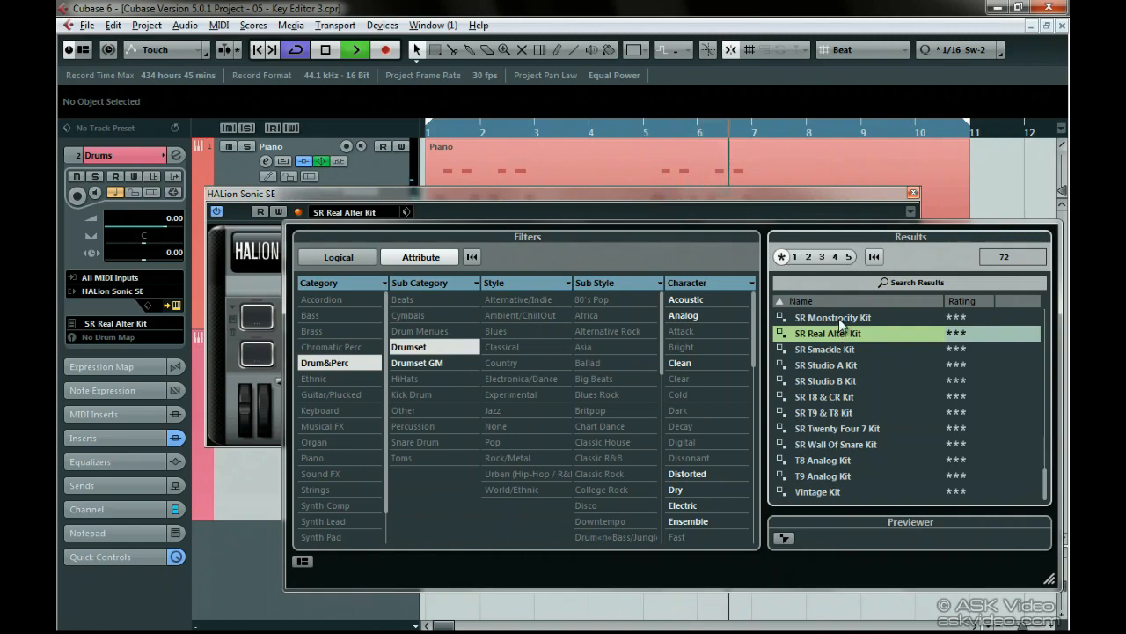
# - Load the SR Monstrocity Kit preset for the Drums track, close the instrument window, and stop playback
pyautogui.click(839, 318)
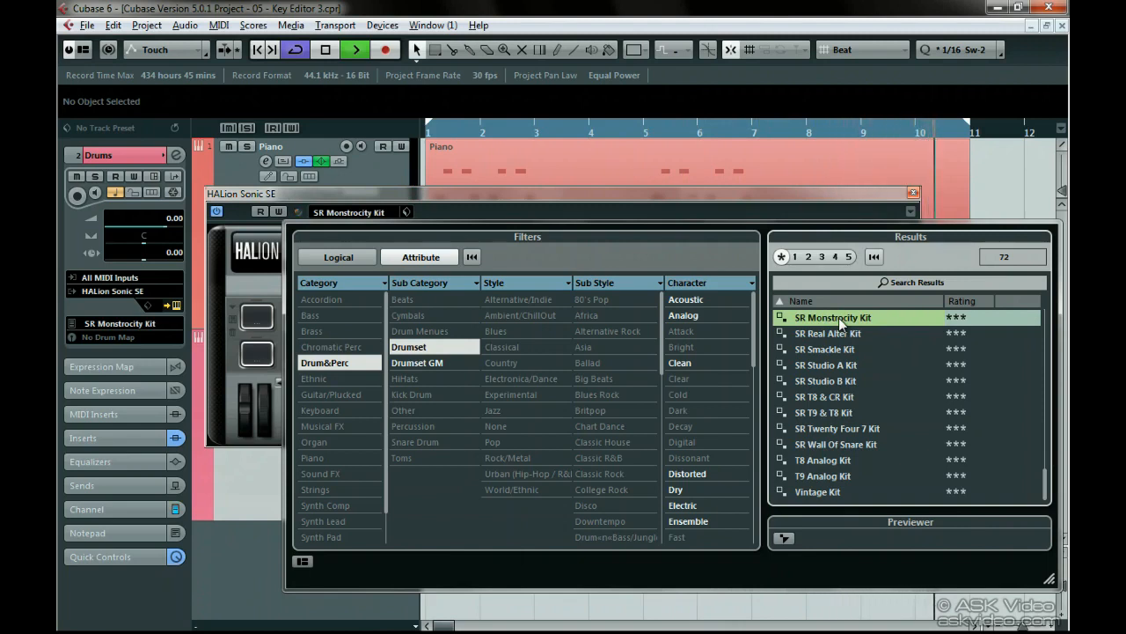
pyautogui.doubleClick(839, 318)
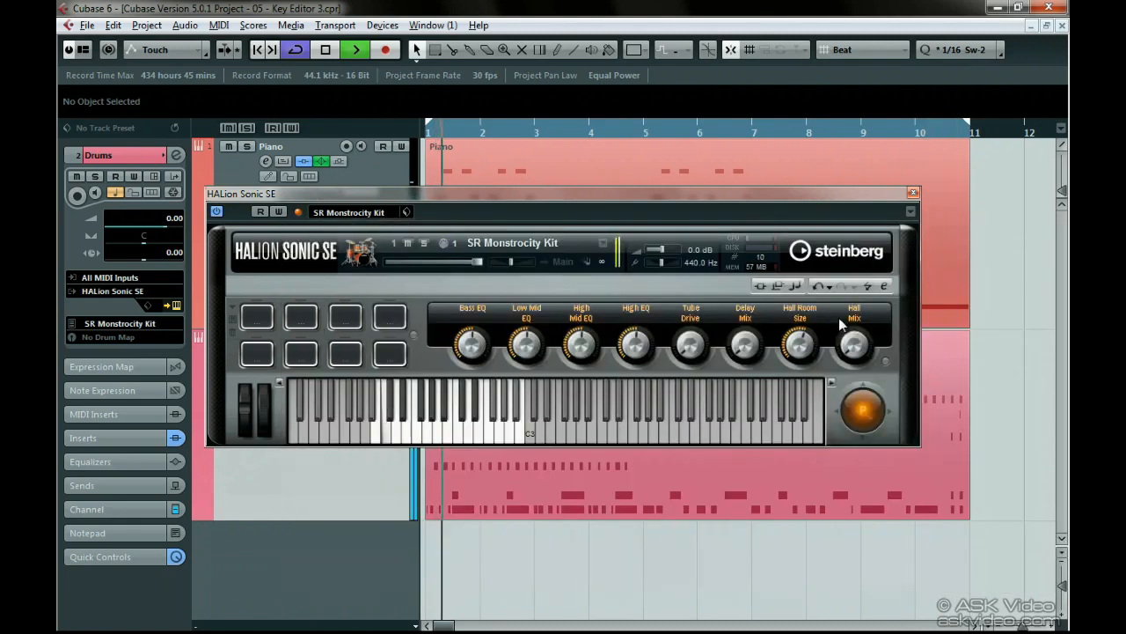
pyautogui.click(912, 193)
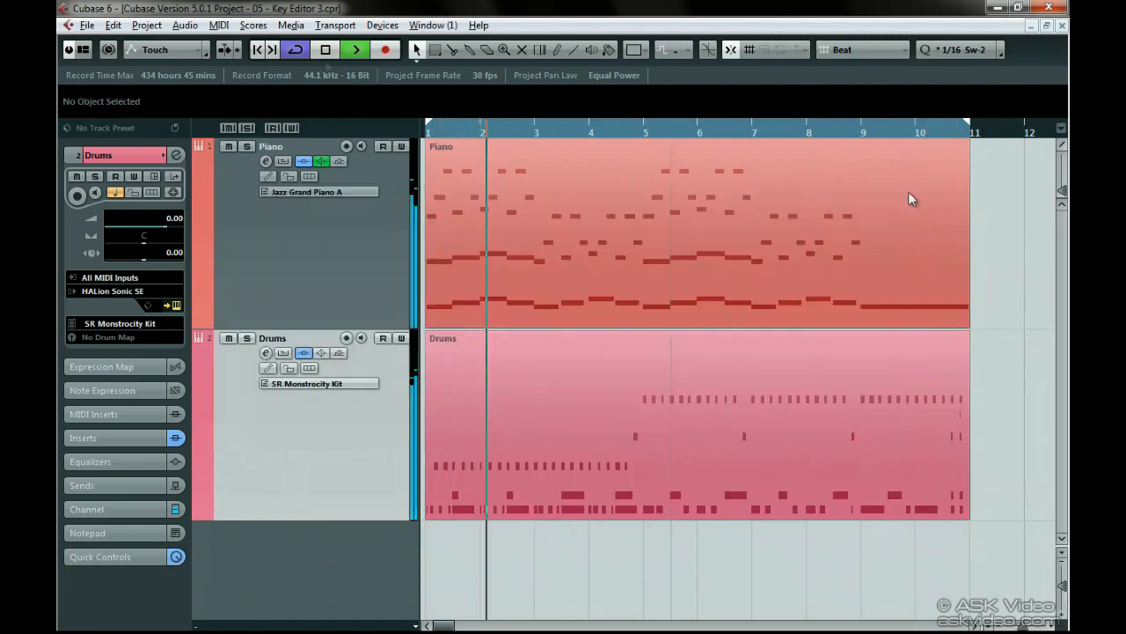
pyautogui.click(325, 51)
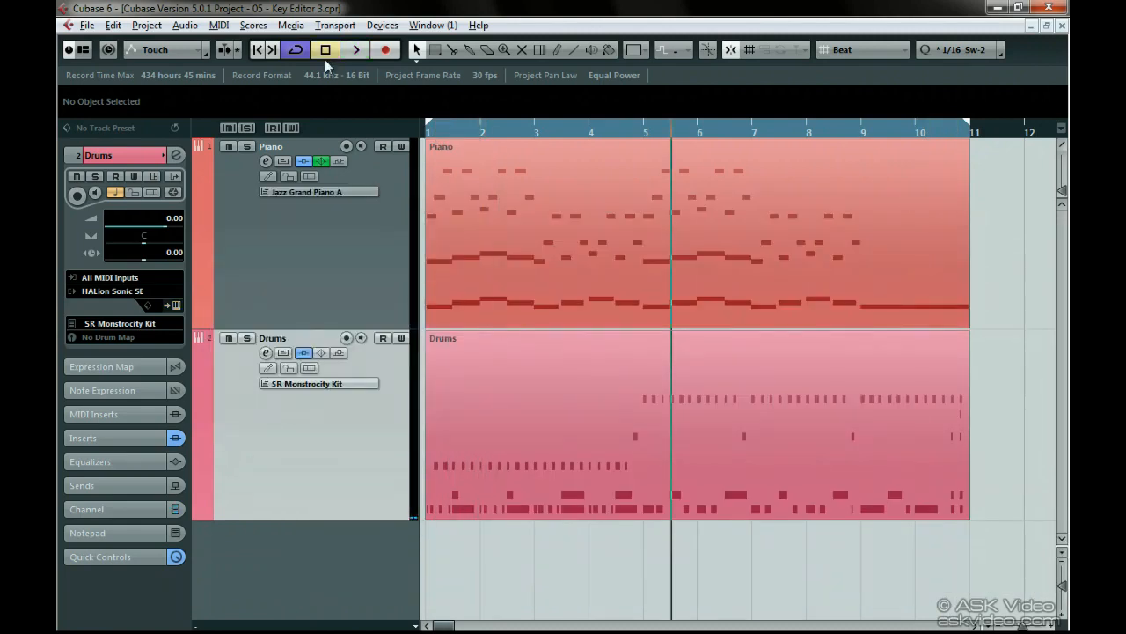
# - Save the project as a new file named key editor 3 instead of overwriting, and open the Piano part in the Key Editor
pyautogui.doubleClick(551, 252)
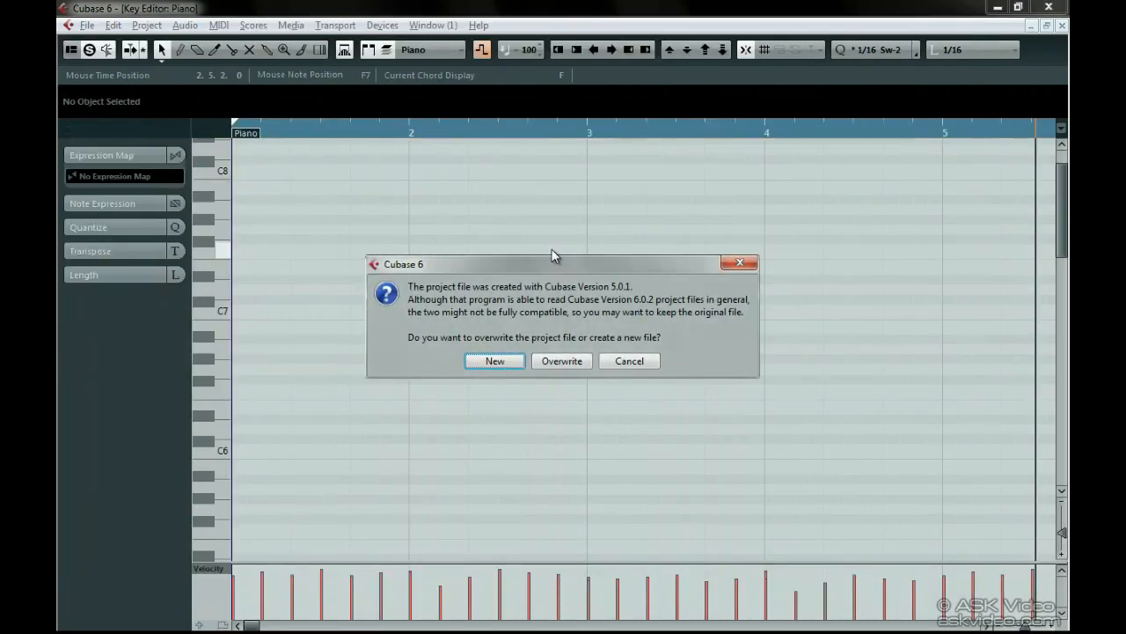
pyautogui.click(506, 368)
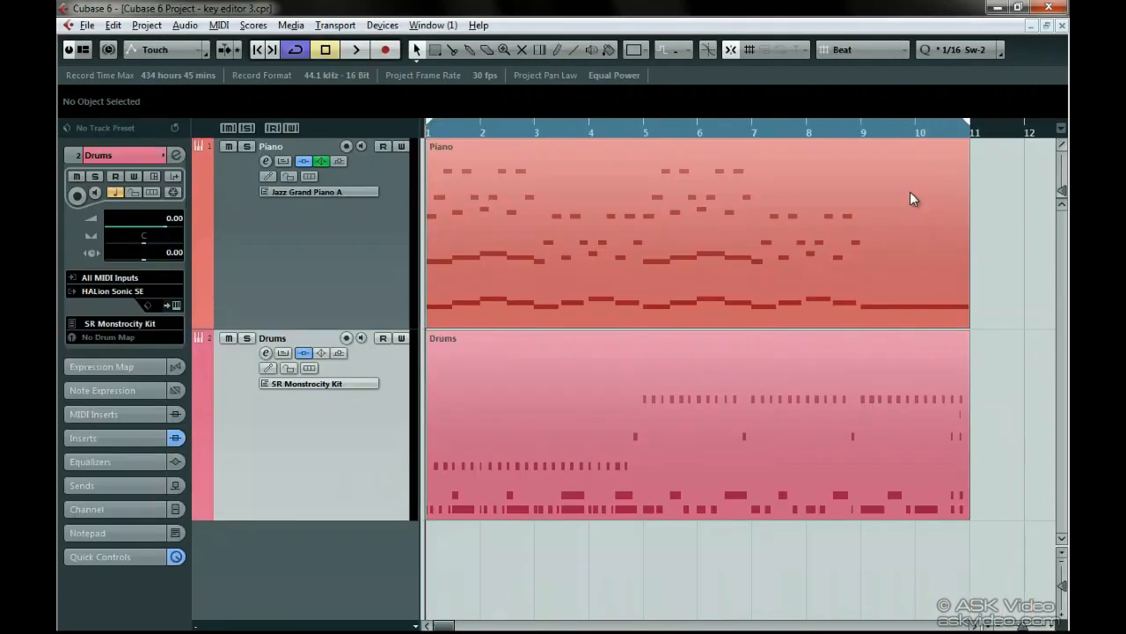
pyautogui.click(895, 222)
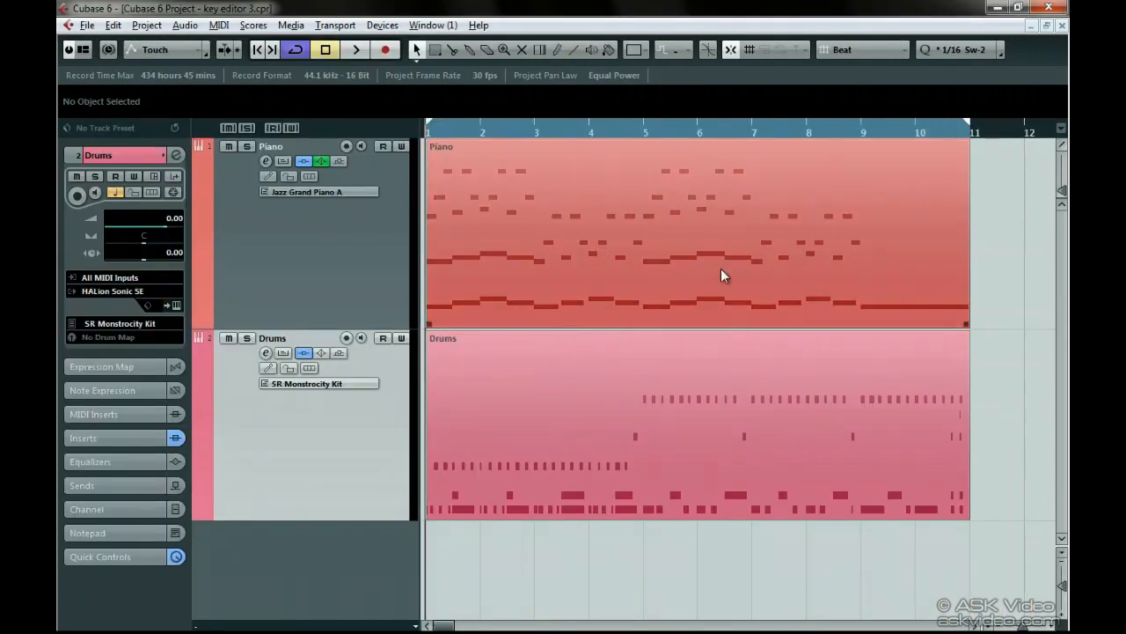
pyautogui.doubleClick(644, 254)
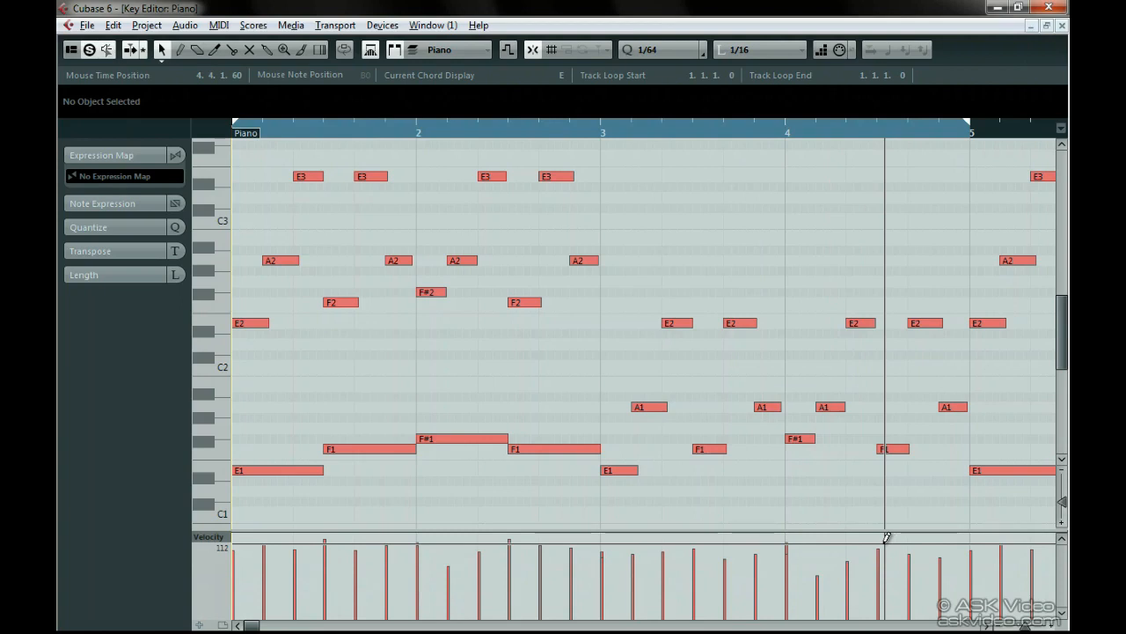
# - Remove the Velocity controller lane from the Key Editor and create a fresh one in its place
pyautogui.rightClick(199, 580)
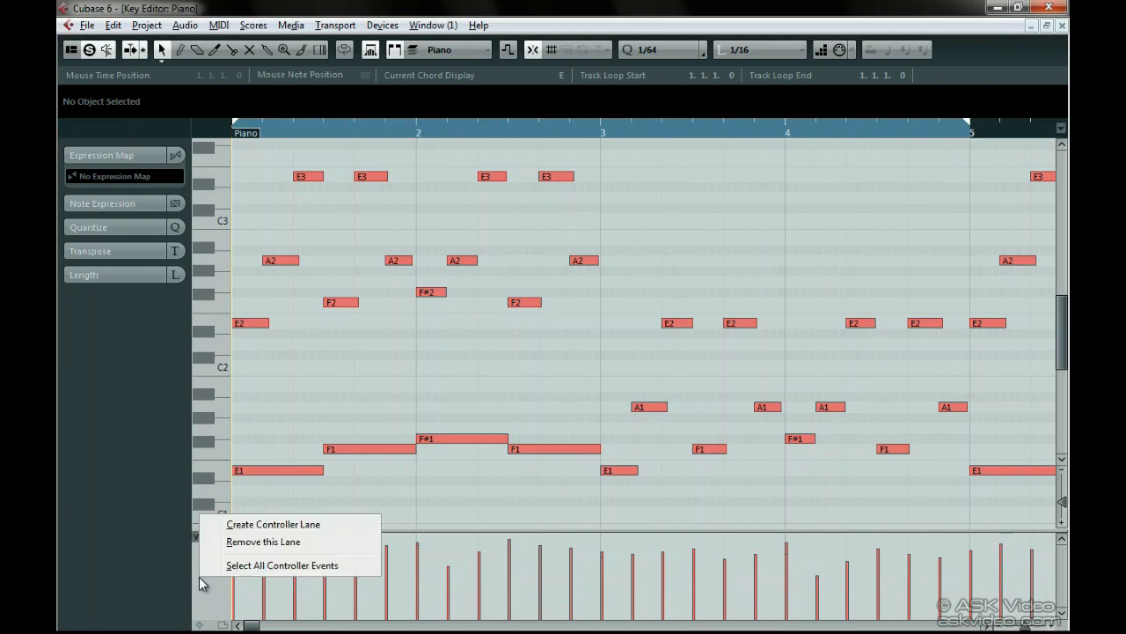
pyautogui.click(262, 543)
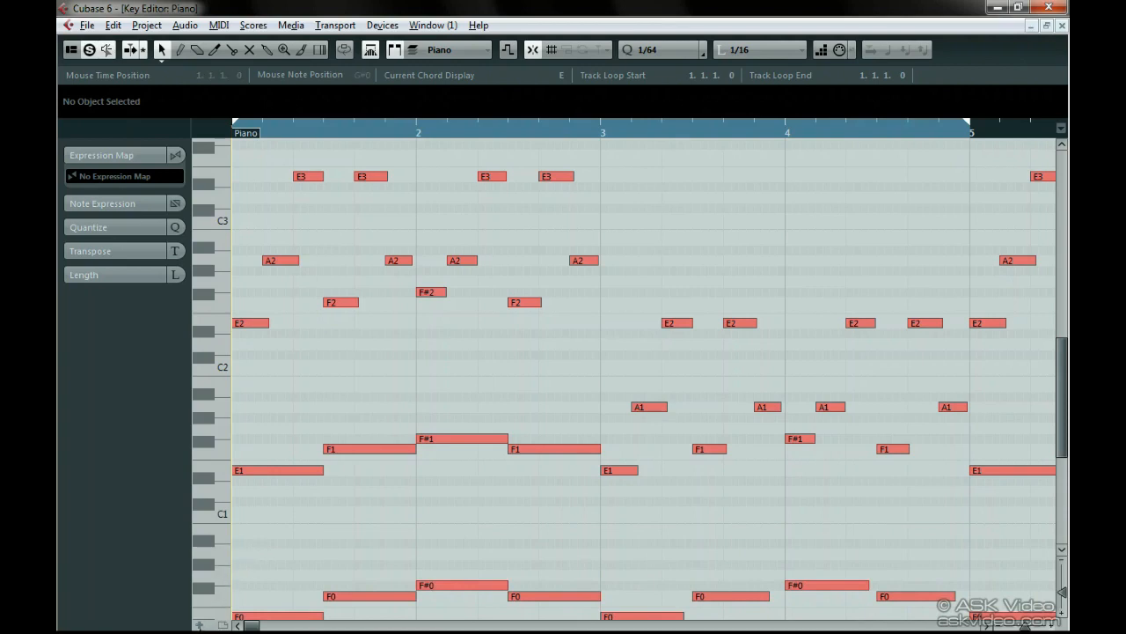
pyautogui.click(199, 625)
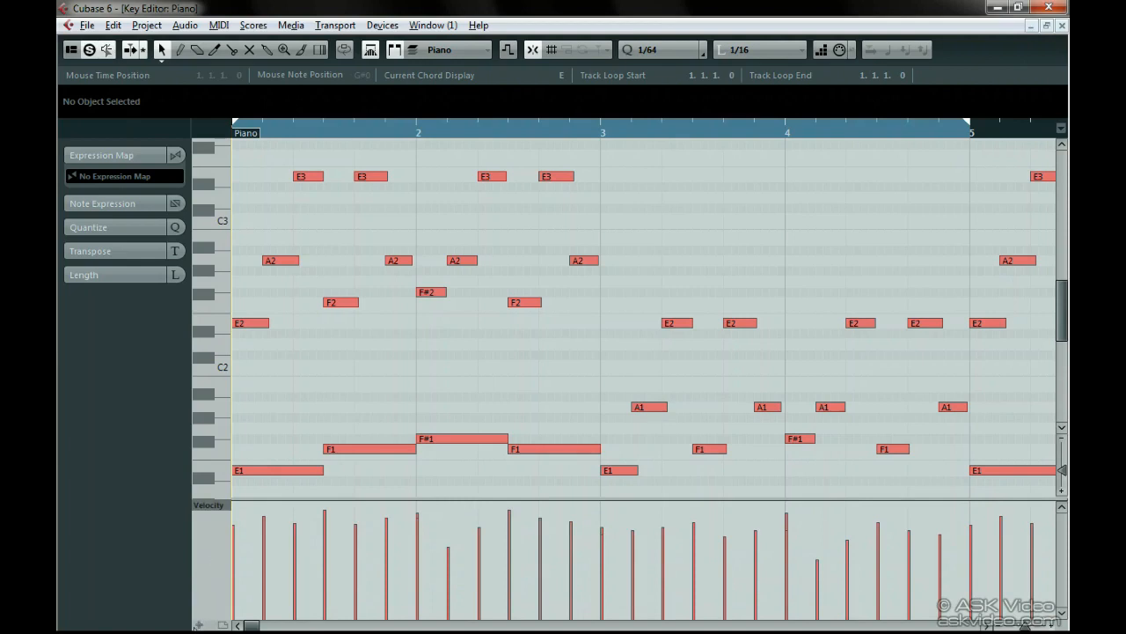
# - Add three more Velocity controller lanes beneath the existing one in the Key Editor
pyautogui.rightClick(210, 570)
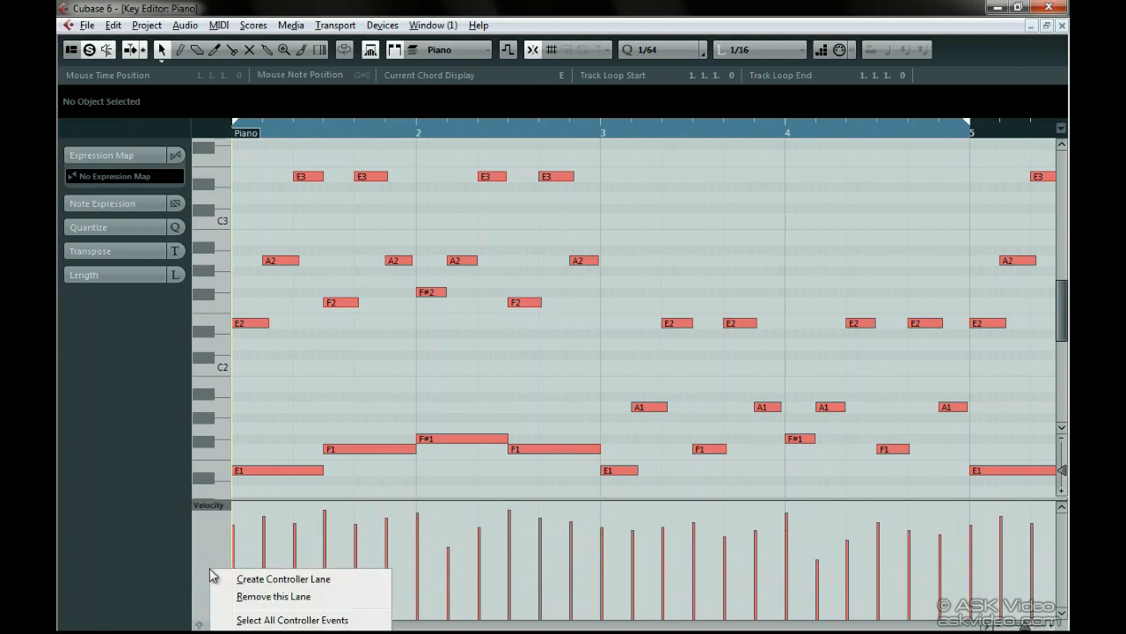
pyautogui.click(222, 579)
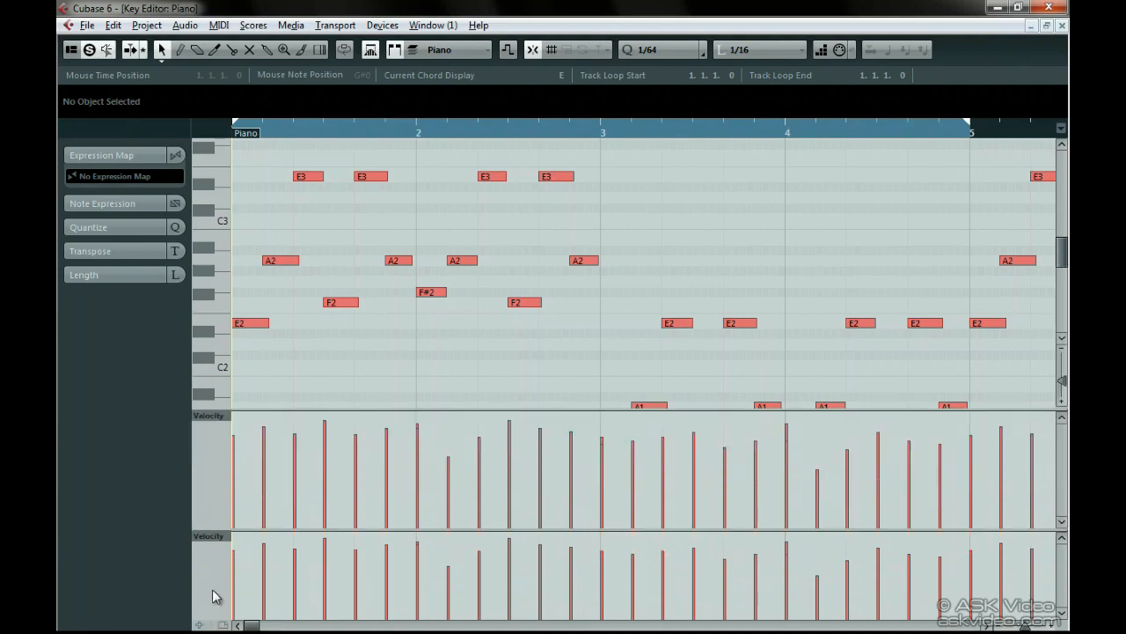
pyautogui.click(199, 625)
pyautogui.click(199, 625)
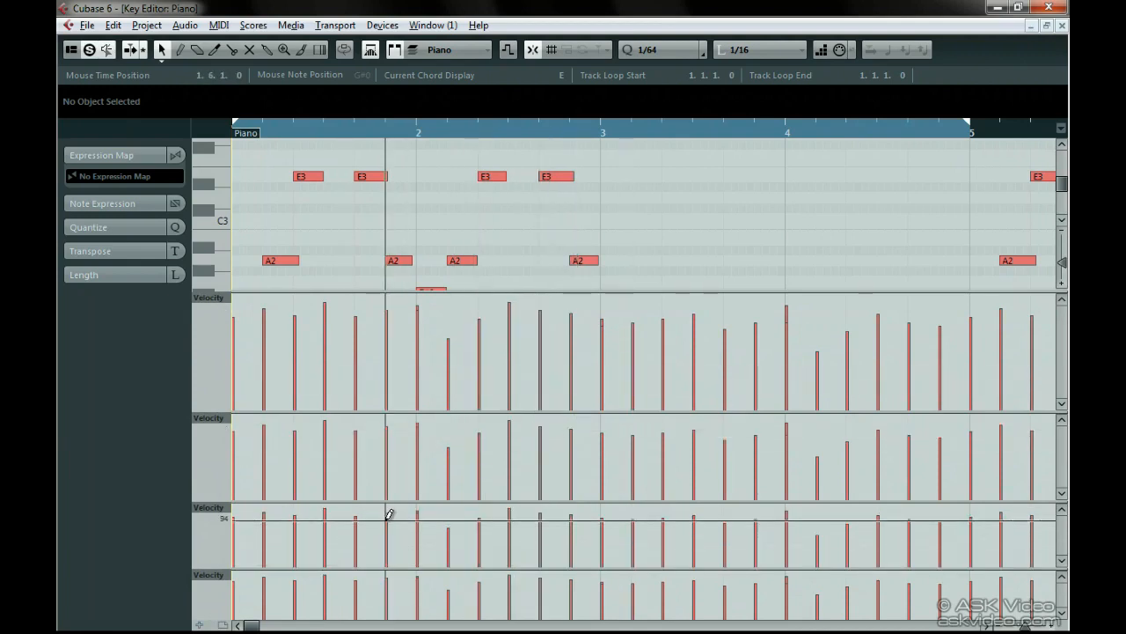
# - Remove the two uppermost Velocity lanes and enlarge the two remaining controller lanes to roughly equal heights
pyautogui.rightClick(219, 367)
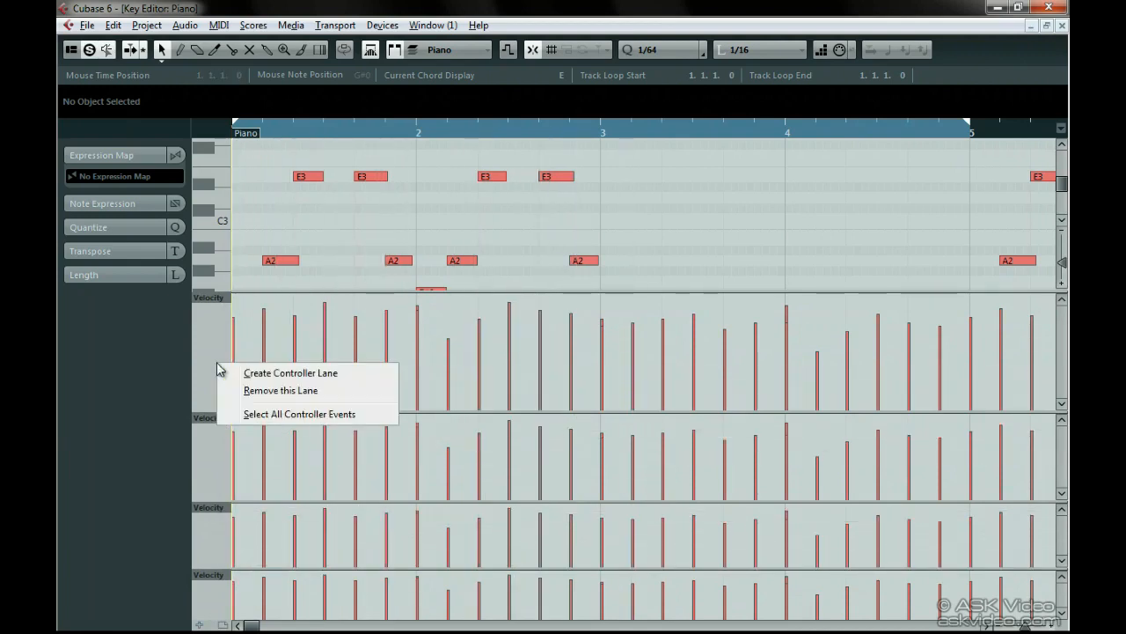
pyautogui.click(236, 392)
pyautogui.rightClick(218, 441)
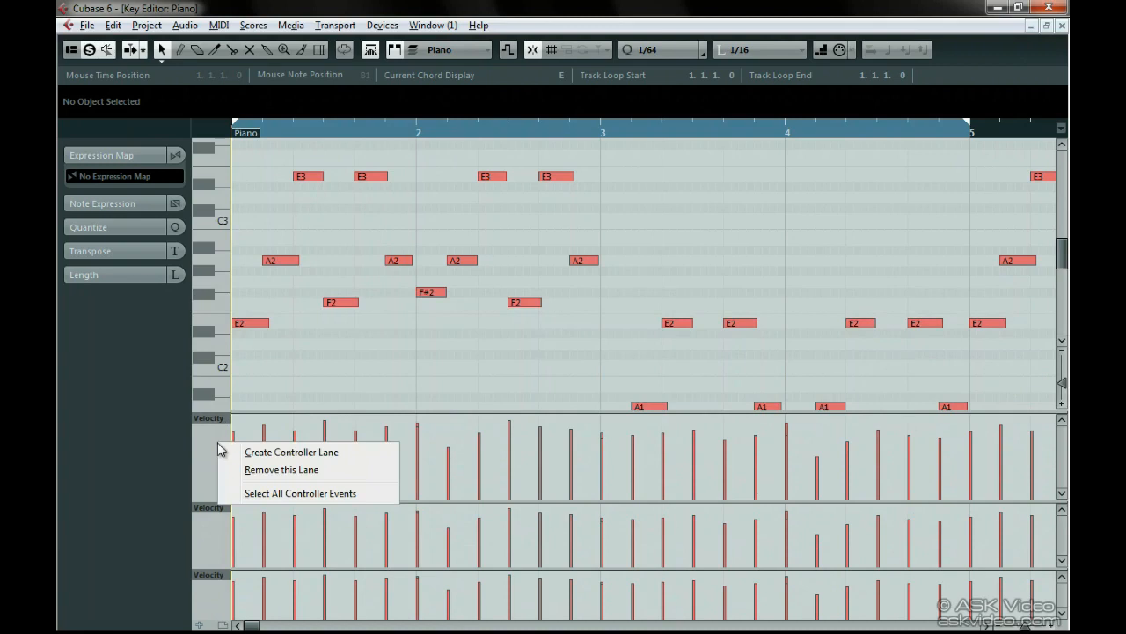
pyautogui.click(242, 469)
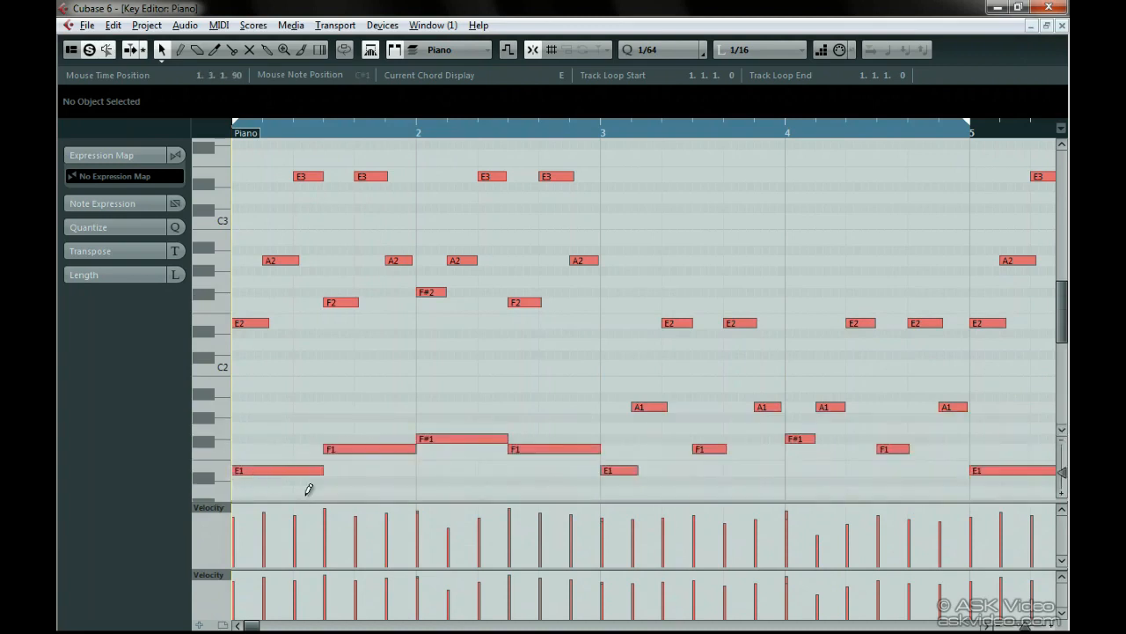
pyautogui.moveTo(317, 500); pyautogui.dragTo(323, 422)
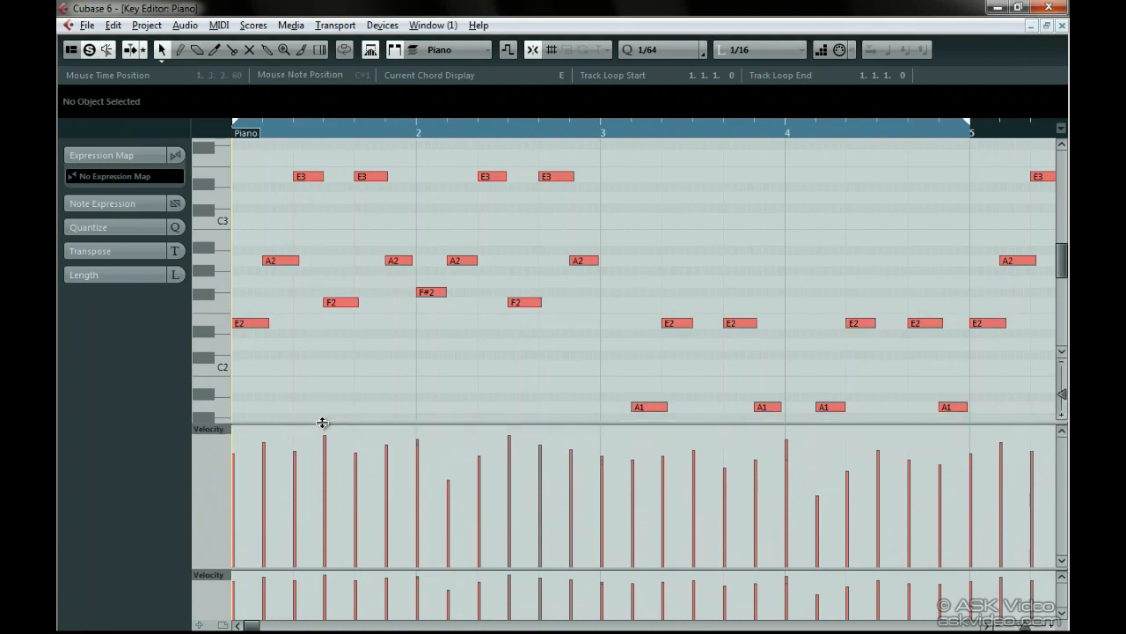
pyautogui.moveTo(324, 569); pyautogui.dragTo(331, 487)
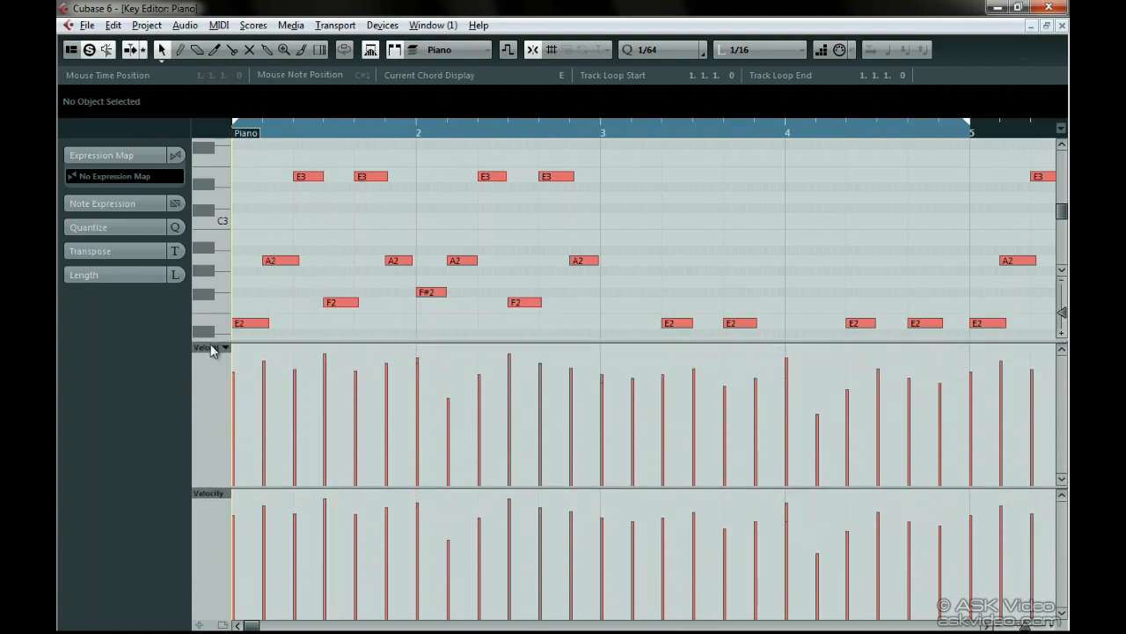
# - Switch the lower controller lane to Pitchbend and redraw the note velocities across bars 1 and 2 in the Velocity lane
pyautogui.click(223, 496)
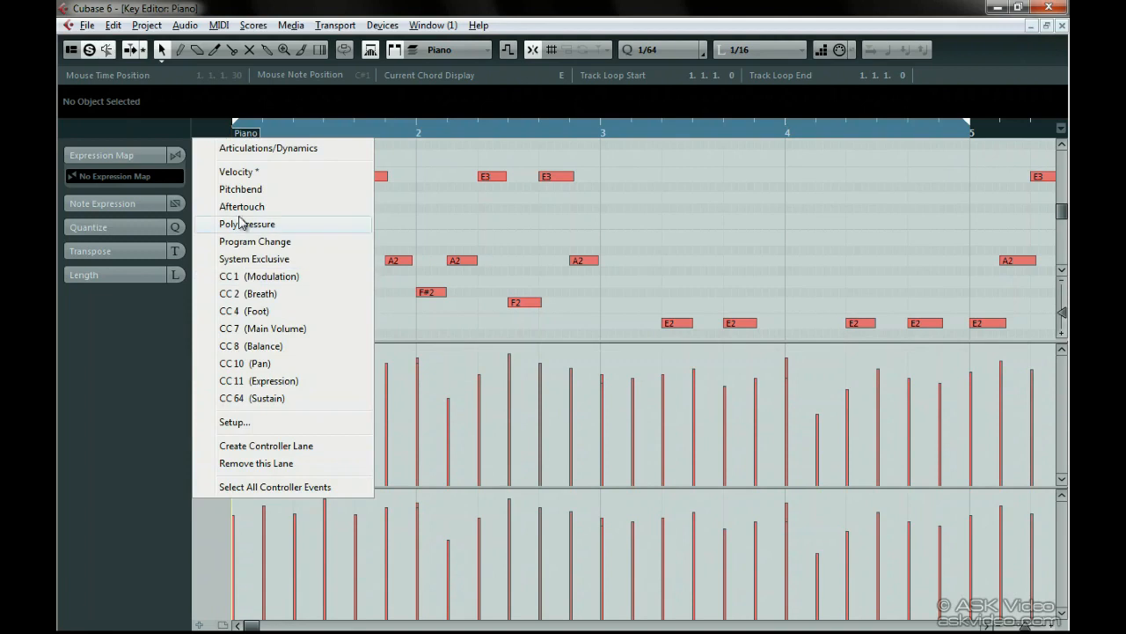
pyautogui.click(277, 192)
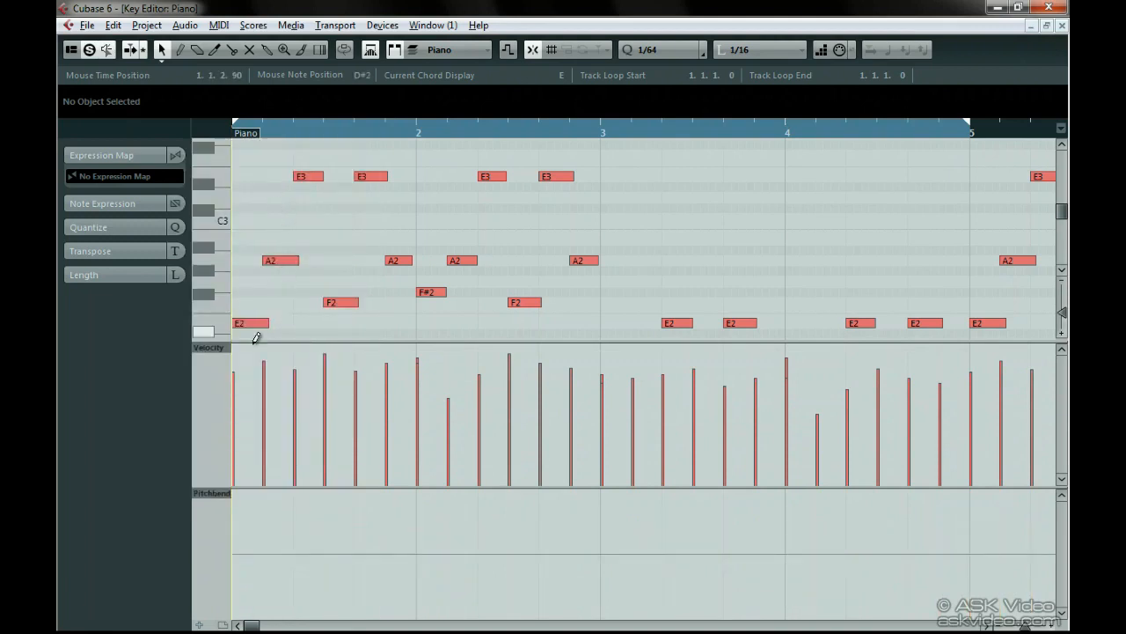
pyautogui.moveTo(248, 355)
pyautogui.mouseDown()
pyautogui.moveTo(285, 364)
pyautogui.moveTo(329, 349)
pyautogui.moveTo(390, 364)
pyautogui.moveTo(435, 355)
pyautogui.moveTo(465, 378)
pyautogui.moveTo(549, 347)
pyautogui.moveTo(595, 383)
pyautogui.moveTo(581, 372)
pyautogui.mouseUp()
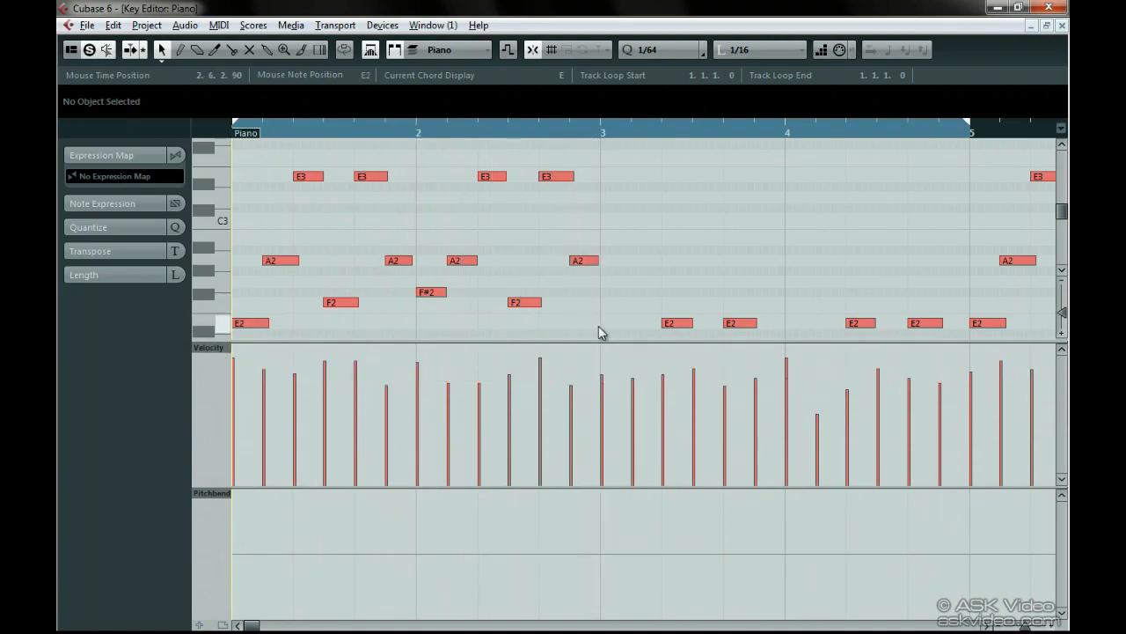
pyautogui.rightClick(580, 359)
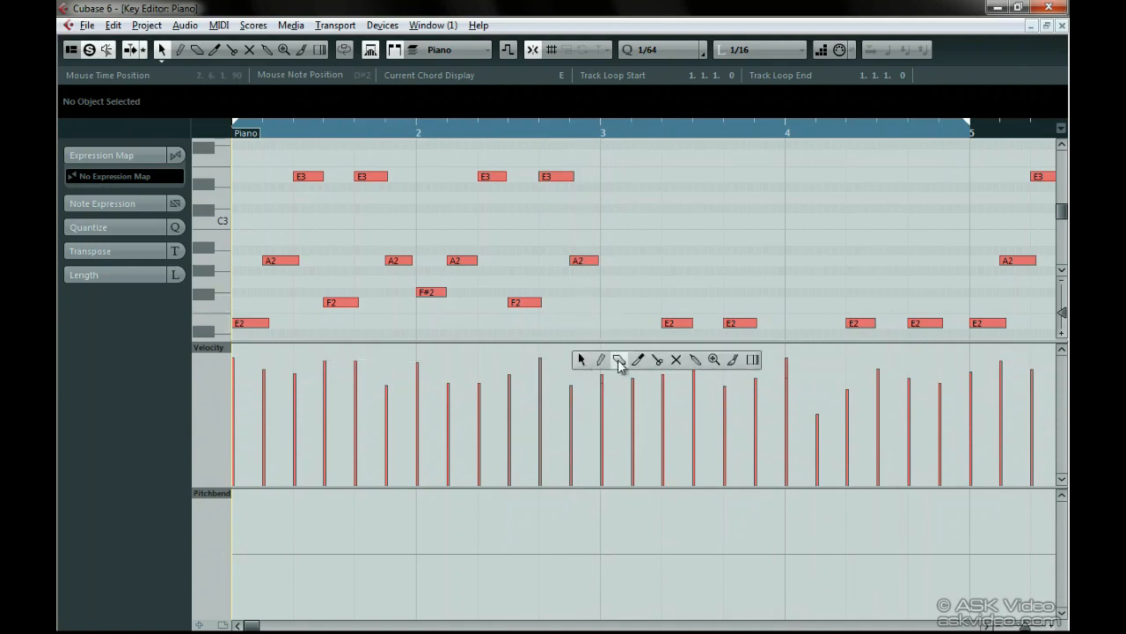
pyautogui.click(600, 361)
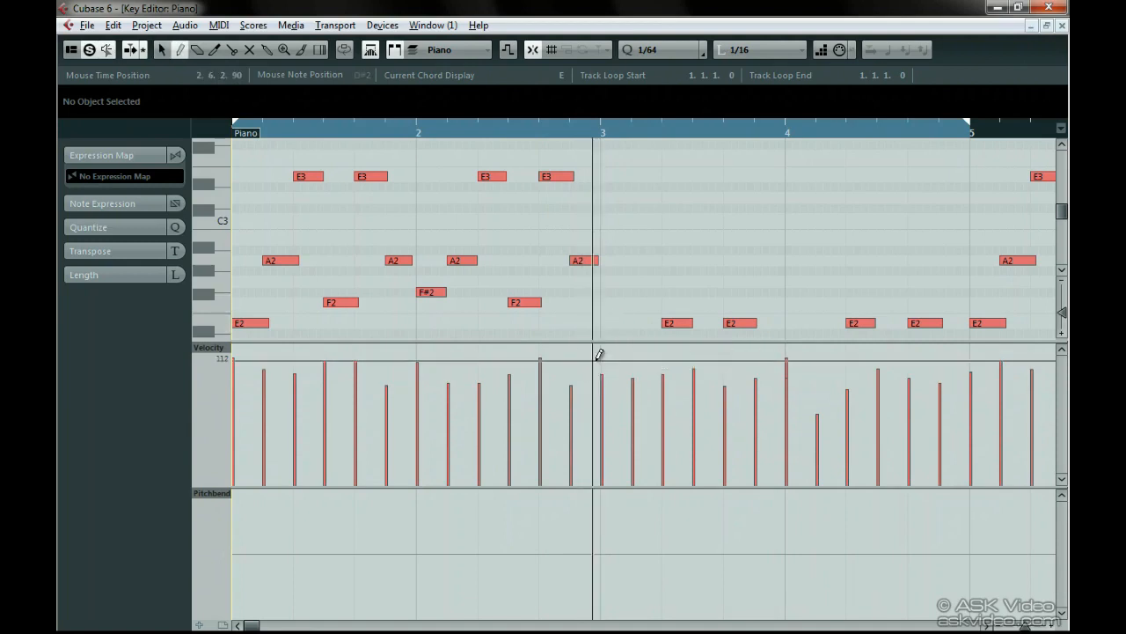
pyautogui.rightClick(595, 359)
pyautogui.click(595, 357)
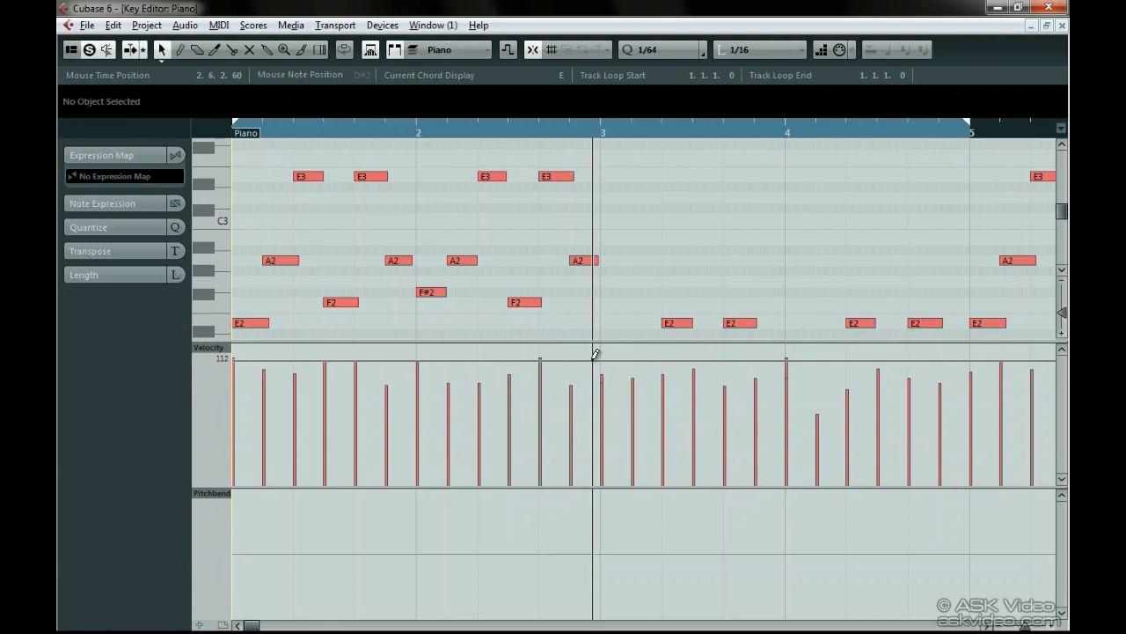
# - Set the quantize value to 1/4 and use the Draw tool to draw a stepped, wavy pitchbend curve from bar 1 past bar 5
pyautogui.click(688, 50)
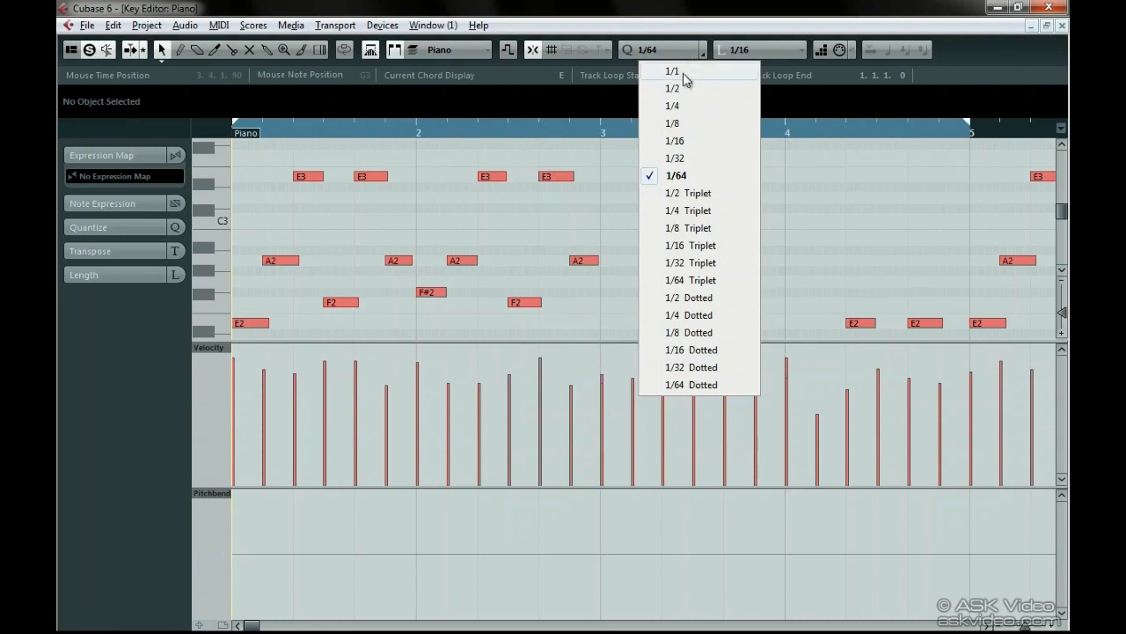
pyautogui.click(674, 105)
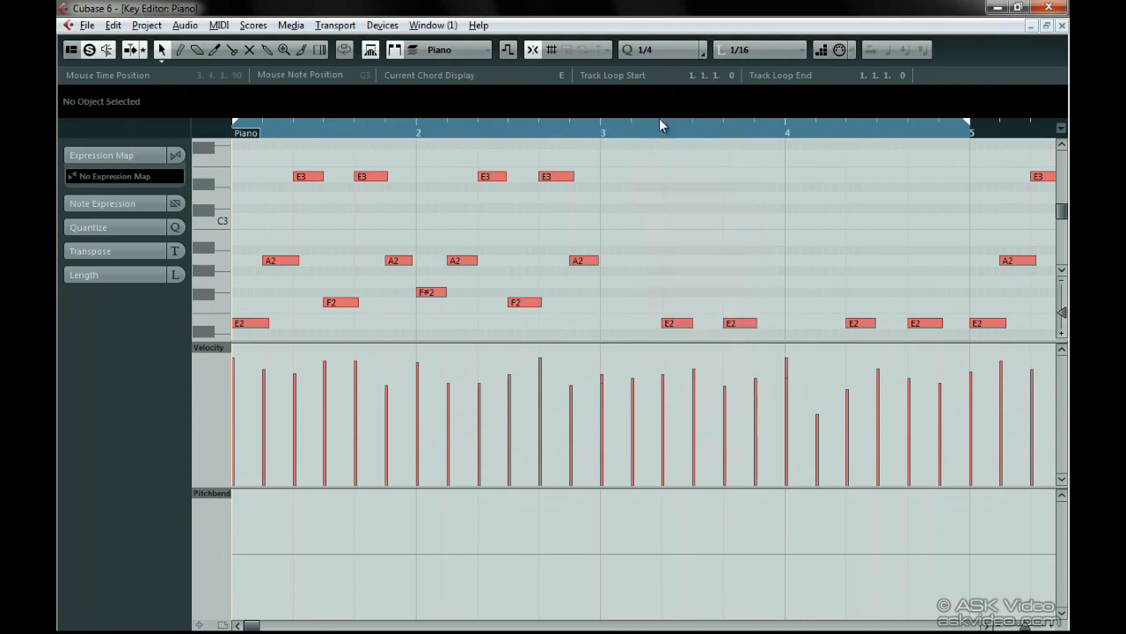
pyautogui.rightClick(241, 544)
pyautogui.click(256, 543)
pyautogui.moveTo(254, 538)
pyautogui.mouseDown()
pyautogui.moveTo(337, 497)
pyautogui.moveTo(415, 573)
pyautogui.moveTo(560, 508)
pyautogui.moveTo(730, 513)
pyautogui.moveTo(871, 566)
pyautogui.moveTo(986, 495)
pyautogui.mouseUp()
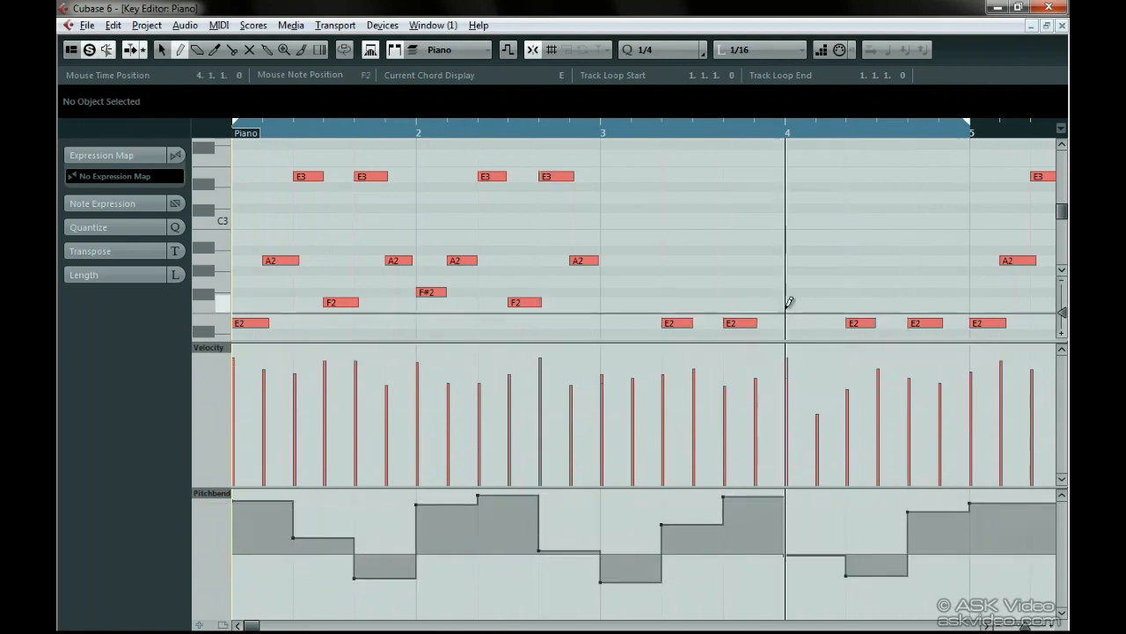
# - Set the quantize value to 1/8 and redraw the wavy pitchbend curve from bar 1 past bar 5
pyautogui.click(654, 55)
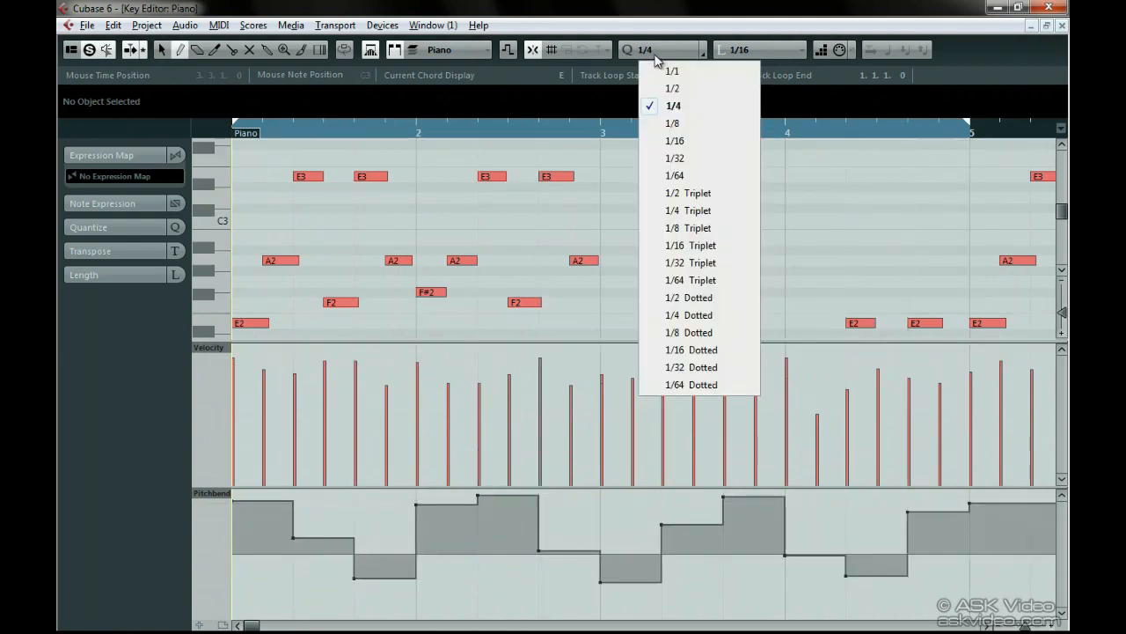
pyautogui.click(660, 123)
pyautogui.moveTo(236, 521)
pyautogui.mouseDown()
pyautogui.moveTo(247, 534)
pyautogui.moveTo(297, 511)
pyautogui.moveTo(352, 542)
pyautogui.moveTo(850, 576)
pyautogui.moveTo(1026, 561)
pyautogui.mouseUp()
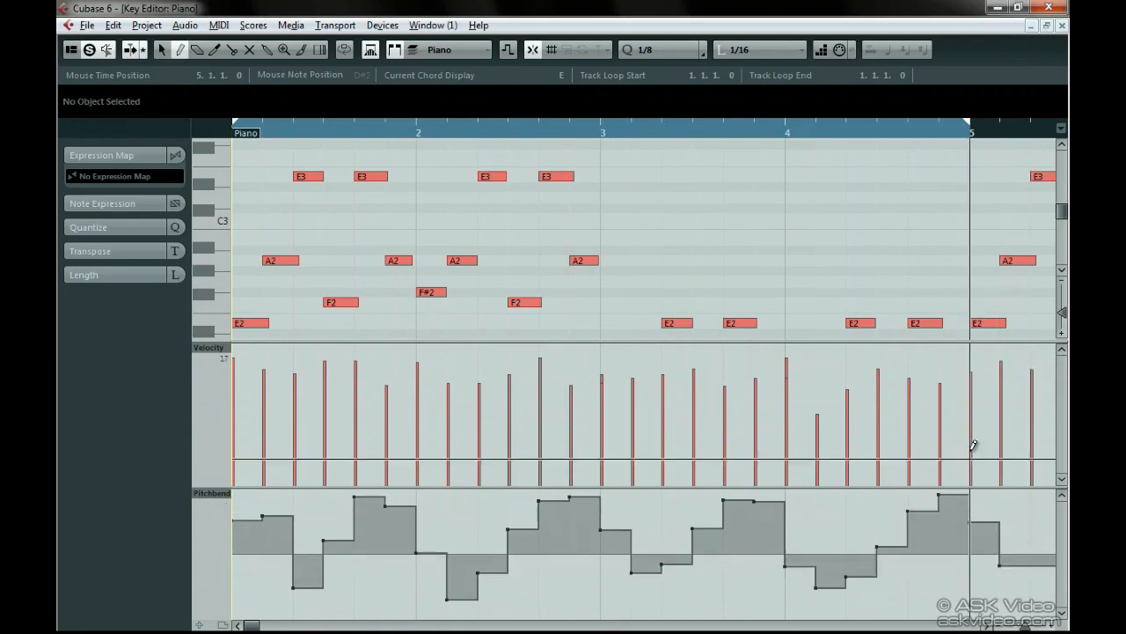
# - Set the quantize value to 1/64 and draw a finer pitchbend curve over the same bars
pyautogui.click(661, 53)
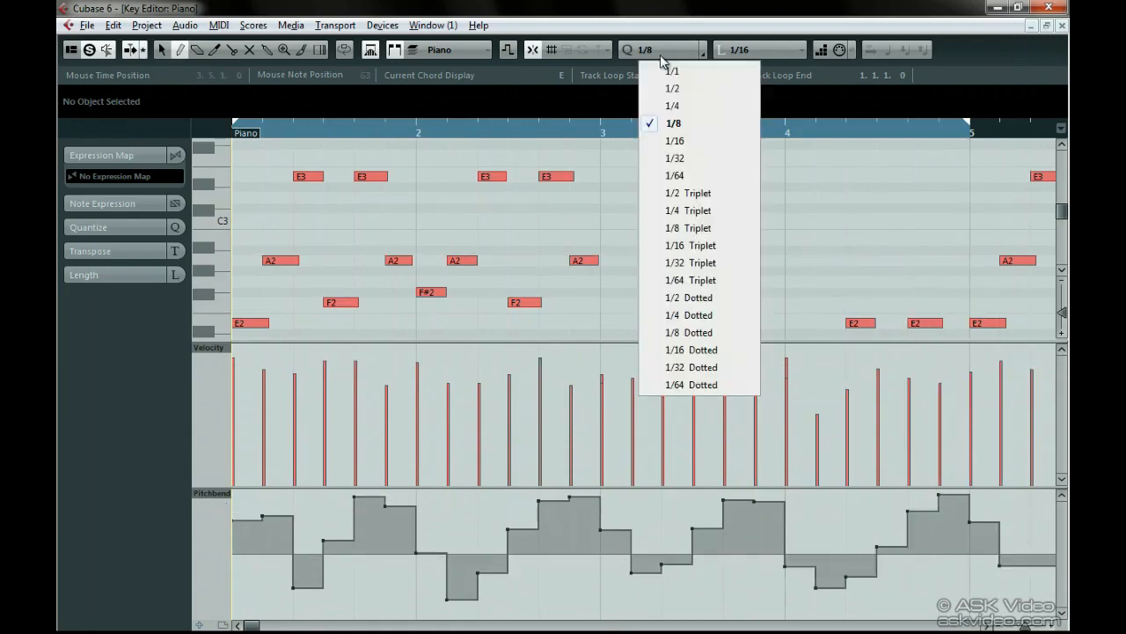
pyautogui.click(713, 176)
pyautogui.moveTo(246, 554)
pyautogui.mouseDown()
pyautogui.moveTo(297, 507)
pyautogui.moveTo(340, 561)
pyautogui.moveTo(434, 519)
pyautogui.moveTo(499, 578)
pyautogui.moveTo(524, 504)
pyautogui.moveTo(573, 537)
pyautogui.moveTo(683, 568)
pyautogui.moveTo(728, 503)
pyautogui.moveTo(788, 539)
pyautogui.moveTo(946, 519)
pyautogui.moveTo(999, 550)
pyautogui.mouseUp()
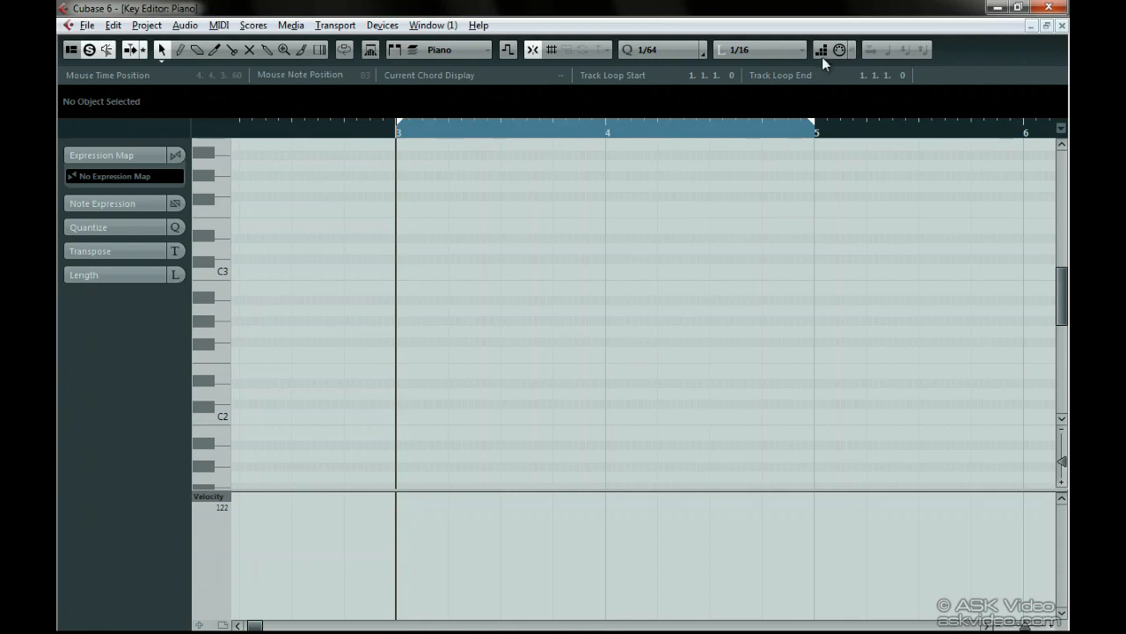
# - Check that the Step/MIDI Input controls are shown in the toolbar, and turn on Step Input
pyautogui.rightClick(951, 59)
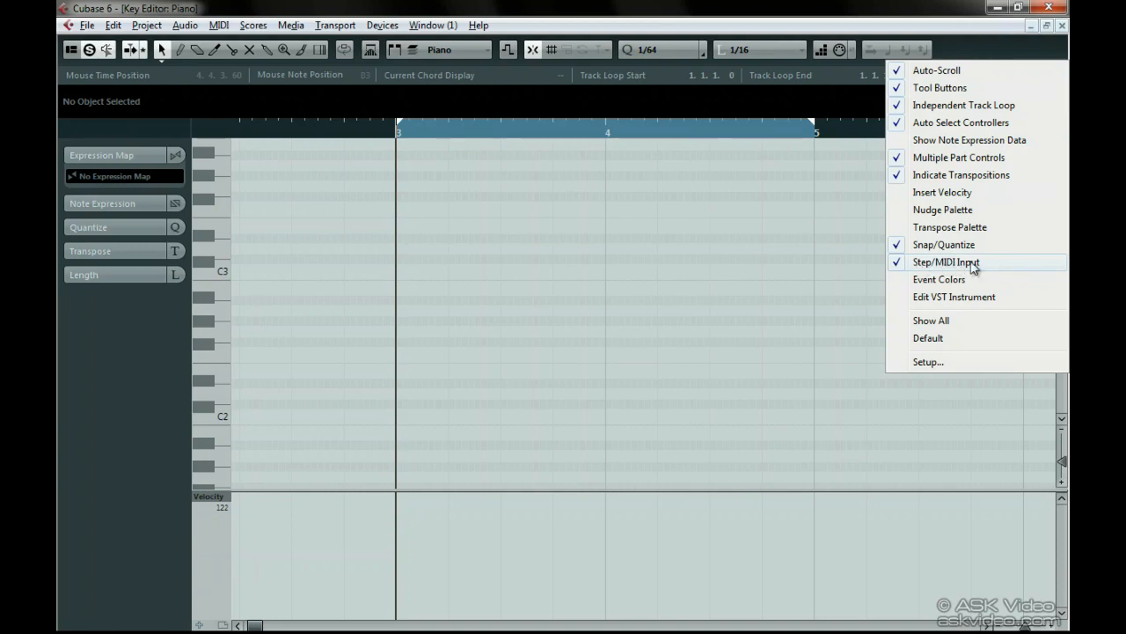
pyautogui.click(972, 53)
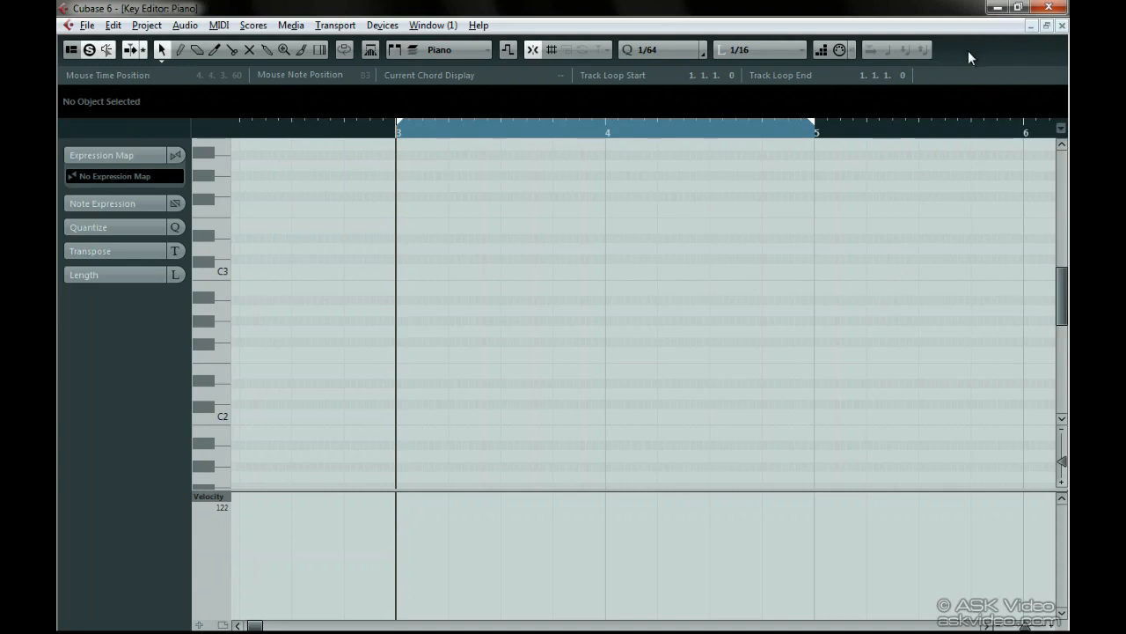
pyautogui.click(819, 50)
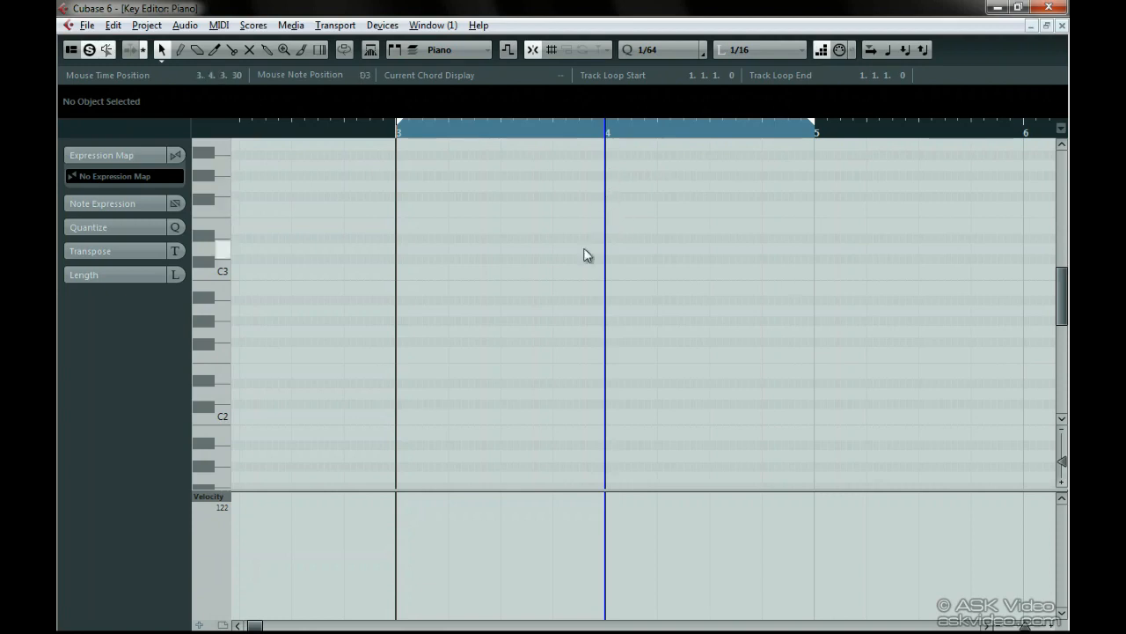
# - Move the step input position to several points around bar 3, ending just before its second beat
pyautogui.click(669, 335)
pyautogui.click(525, 330)
pyautogui.click(569, 331)
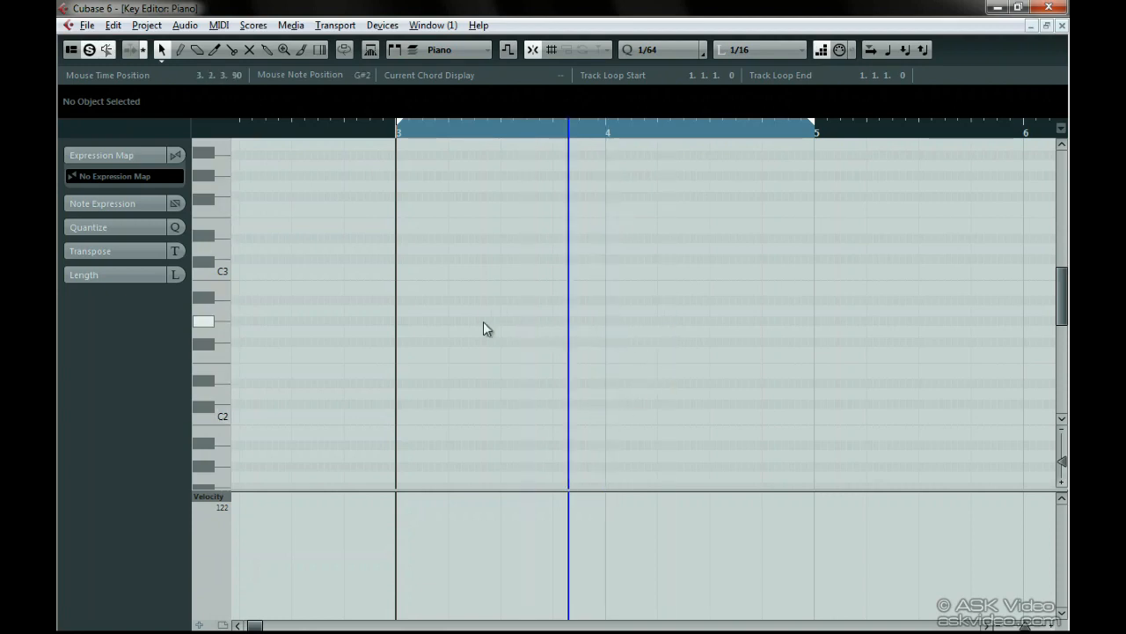
pyautogui.click(484, 328)
pyautogui.click(506, 328)
pyautogui.click(442, 327)
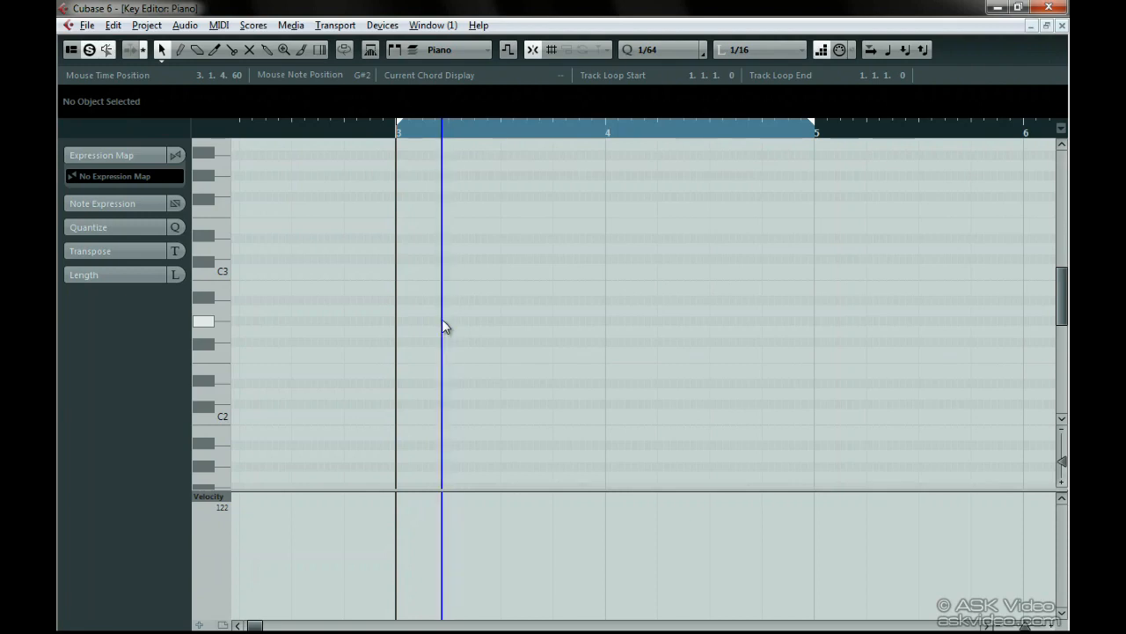
# - Step the input position back to the start of bar 3 and set the quantize value to 1/16
pyautogui.press('Left')
pyautogui.press('Left')
pyautogui.press('Left')
pyautogui.press('Left')
pyautogui.press('Left')
pyautogui.press('Left')
pyautogui.press('Left')
pyautogui.press('Left')
pyautogui.press('Left')
pyautogui.press('Left')
pyautogui.press('Left')
pyautogui.press('Left')
pyautogui.press('Left')
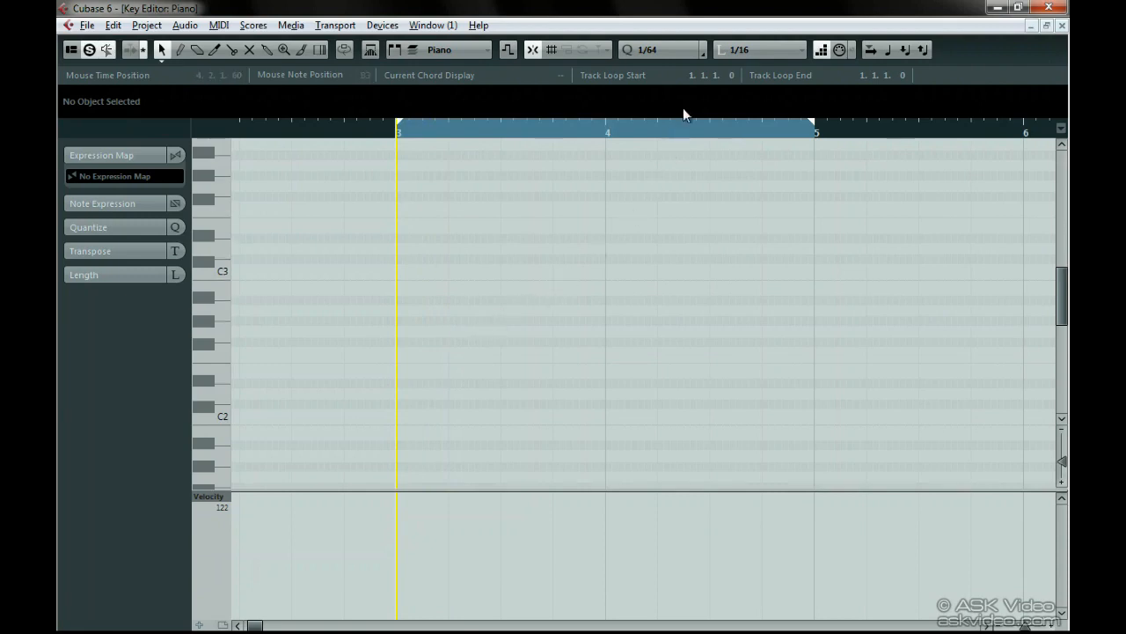
pyautogui.click(683, 49)
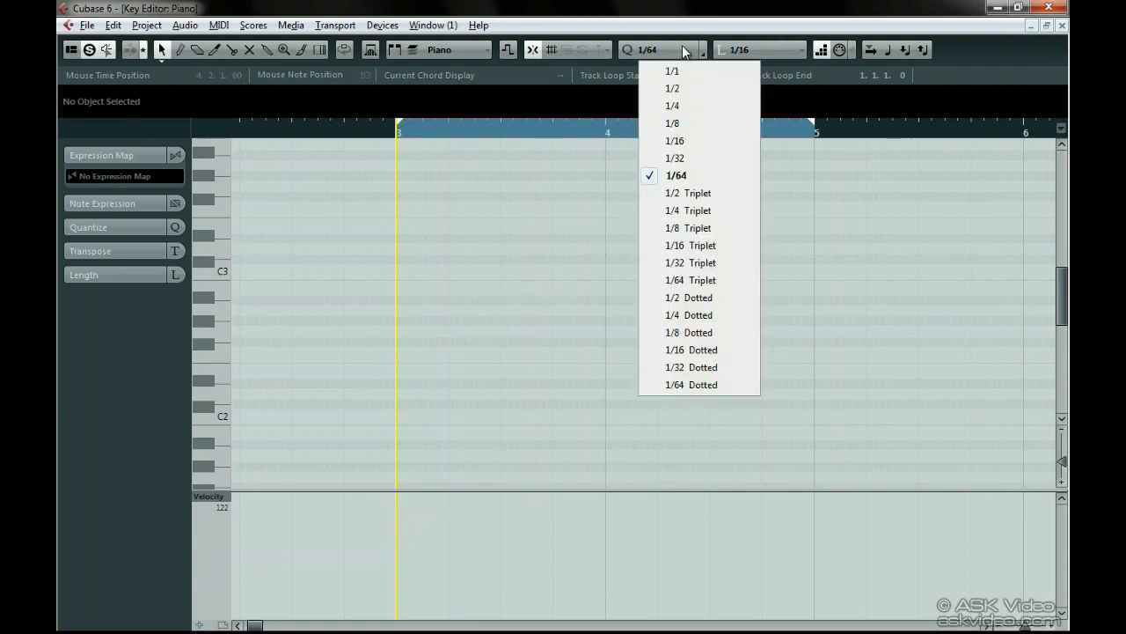
pyautogui.click(711, 142)
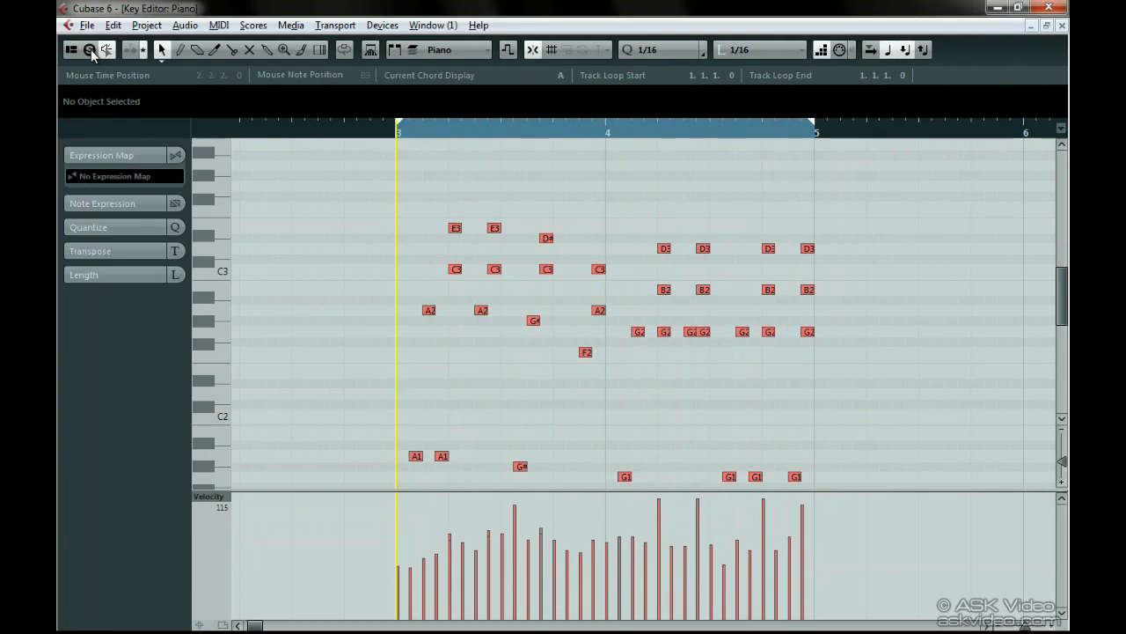
# - Play back the step-entered notes from bar 3, and turn off Step Input
pyautogui.press('space')
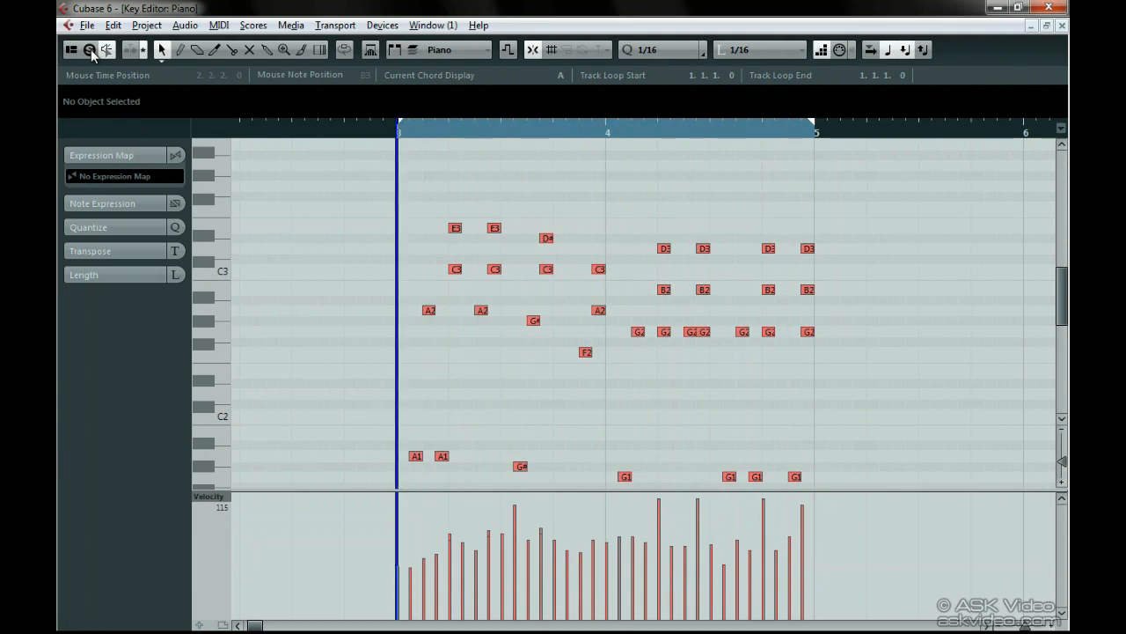
pyautogui.press('space')
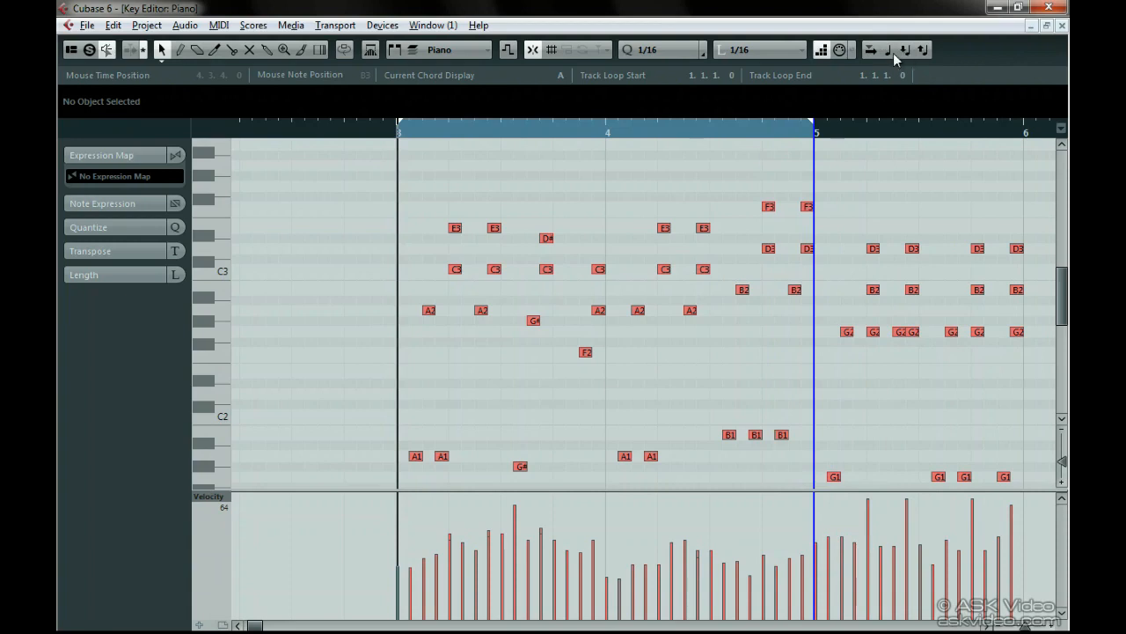
pyautogui.click(827, 54)
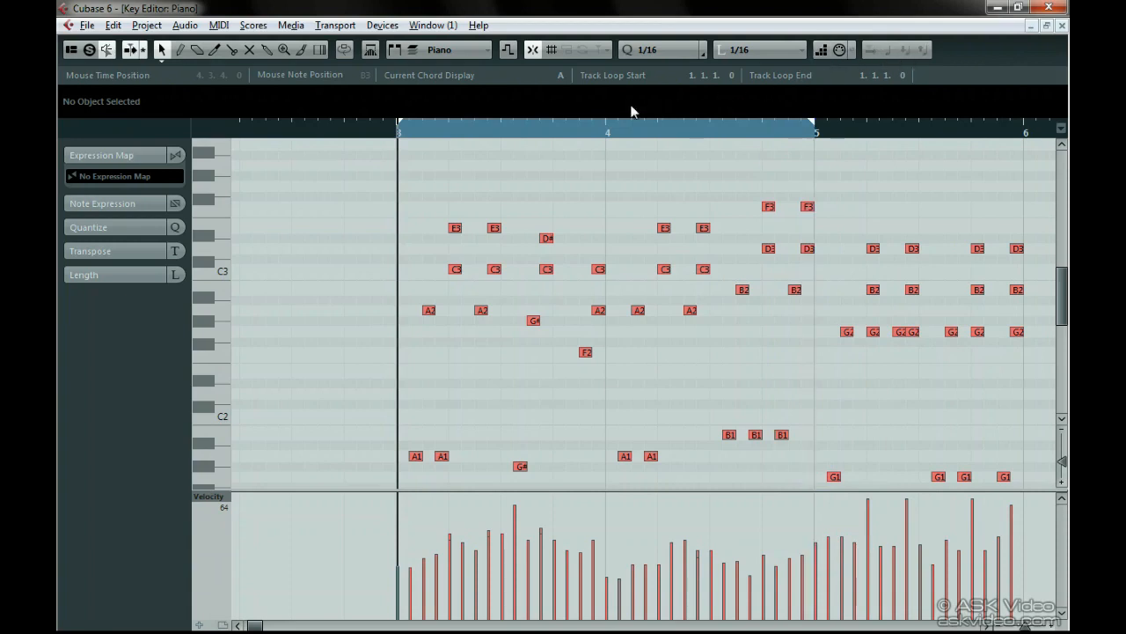
# - Turn on the Independent Track Loop and set its range from the start of bar 3 to the start of bar 4
pyautogui.click(340, 53)
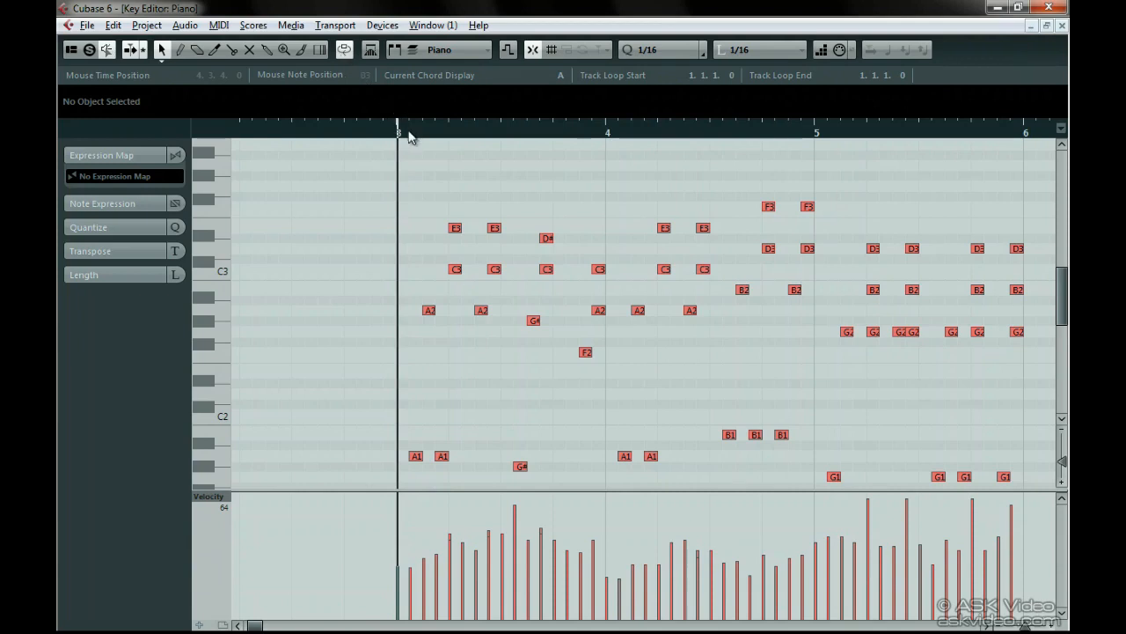
pyautogui.moveTo(407, 137); pyautogui.dragTo(389, 102)
pyautogui.moveTo(236, 129); pyautogui.dragTo(442, 129)
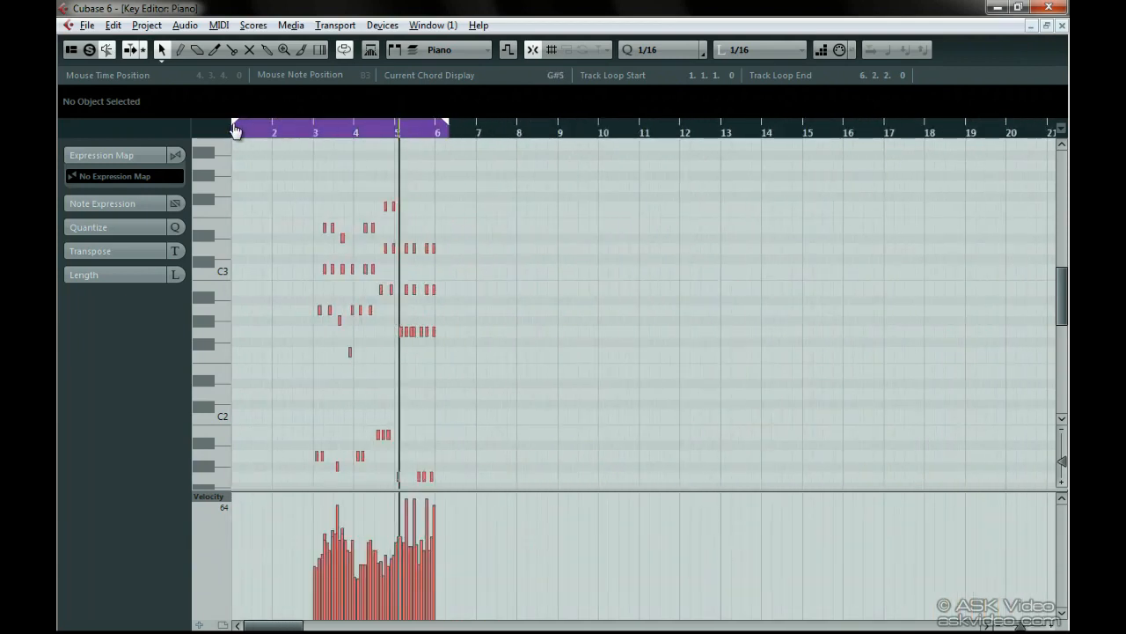
pyautogui.moveTo(236, 130); pyautogui.dragTo(315, 134)
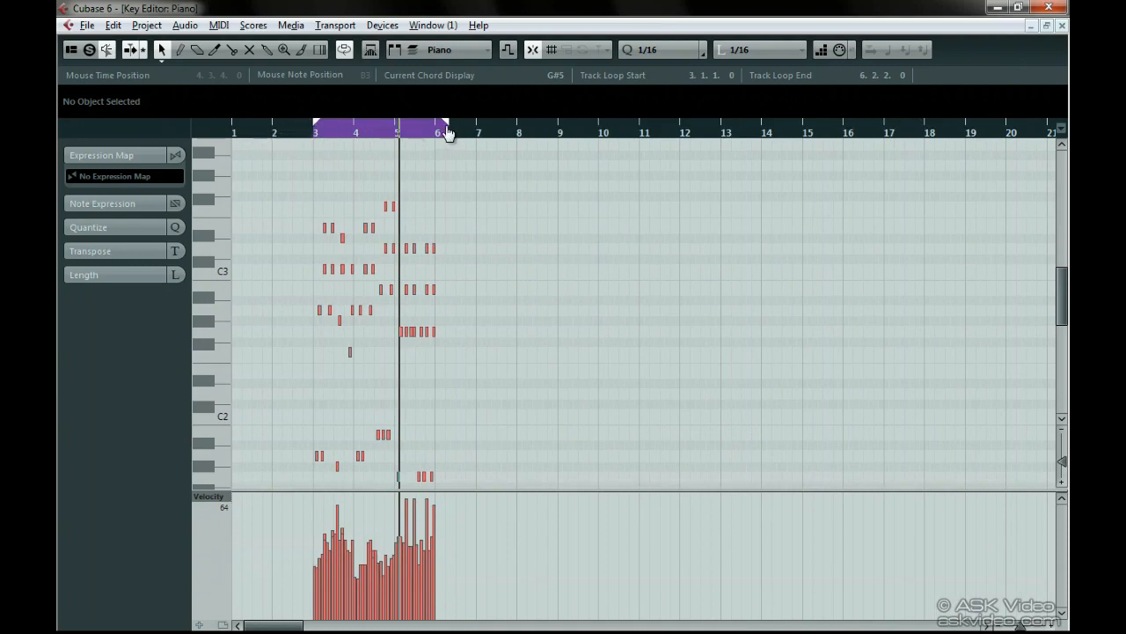
pyautogui.moveTo(446, 130); pyautogui.dragTo(275, 189)
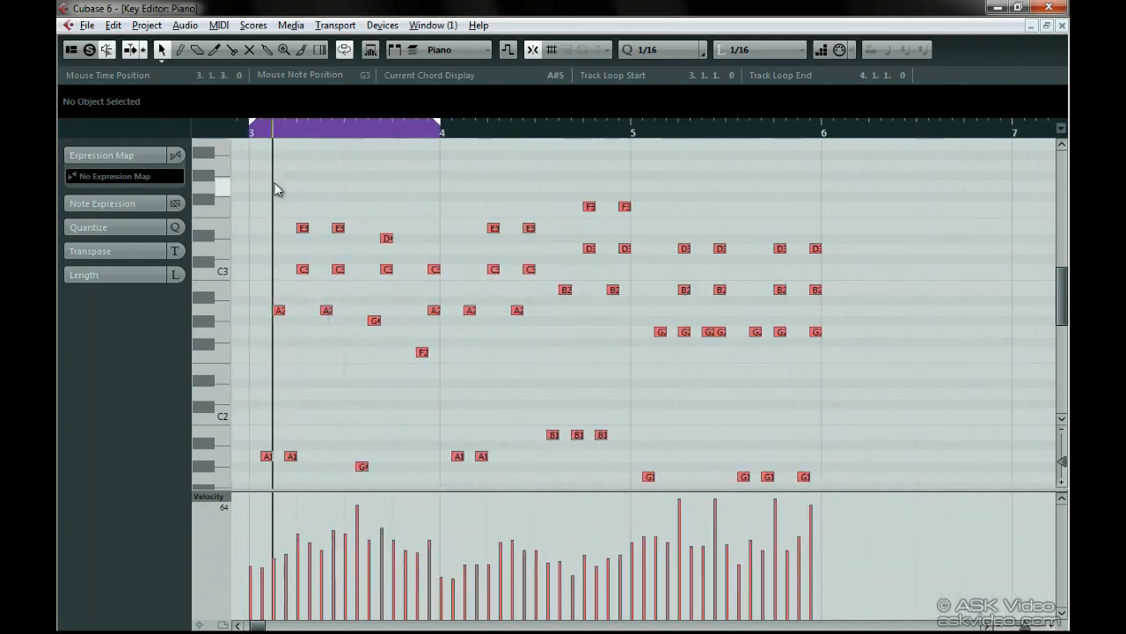
# - Play the Piano part with its bar 3 loop, and turn off the Independent Track Loop
pyautogui.press('space')
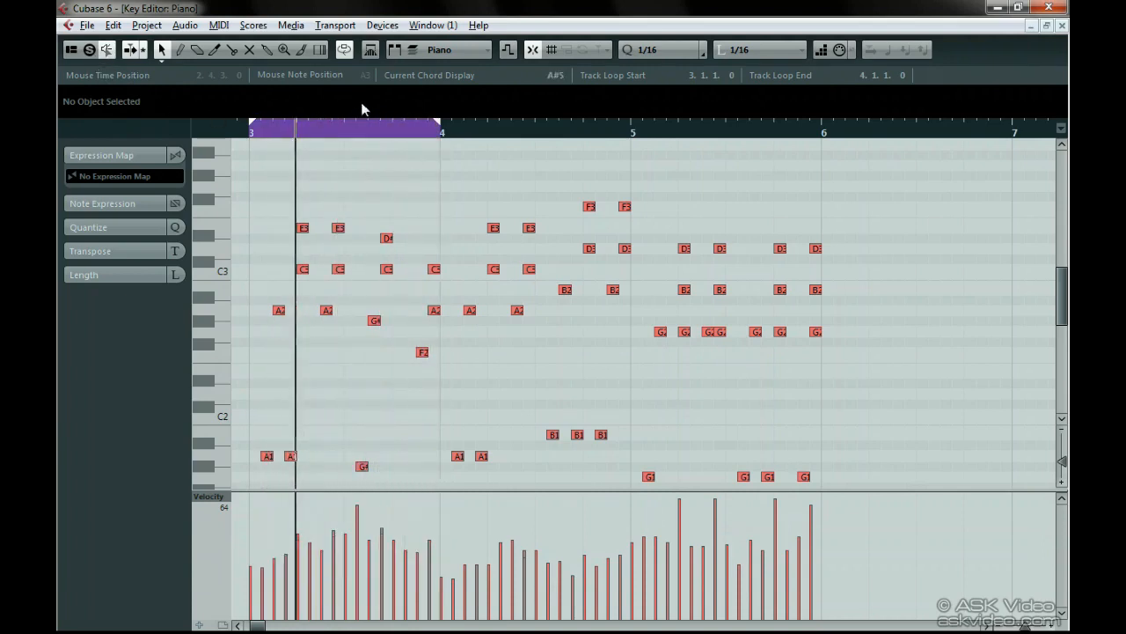
pyautogui.click(345, 51)
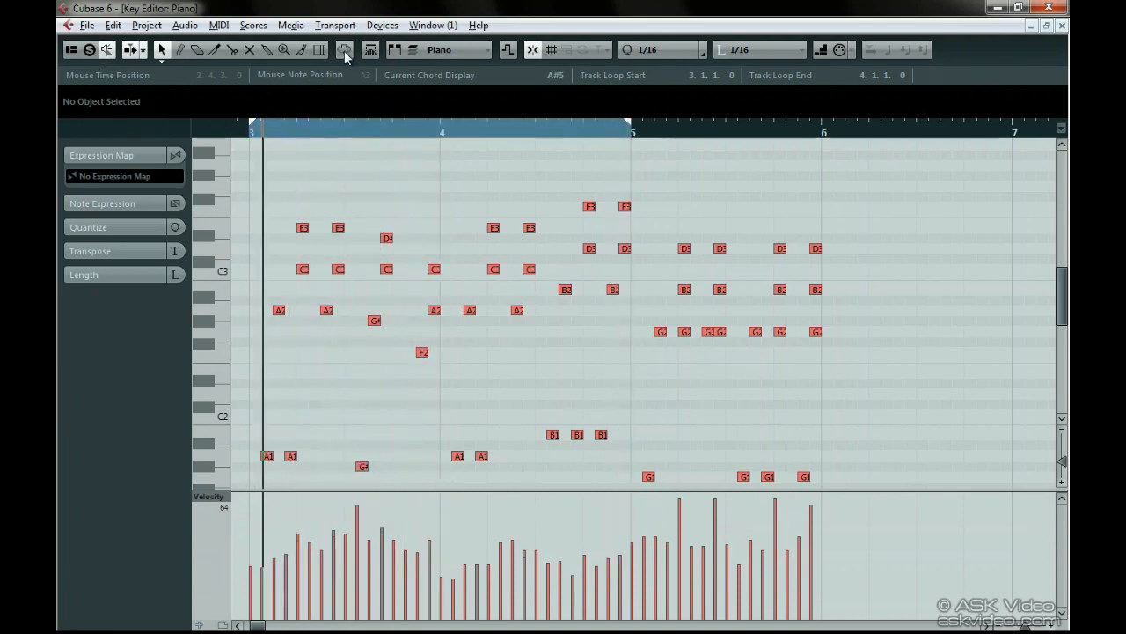